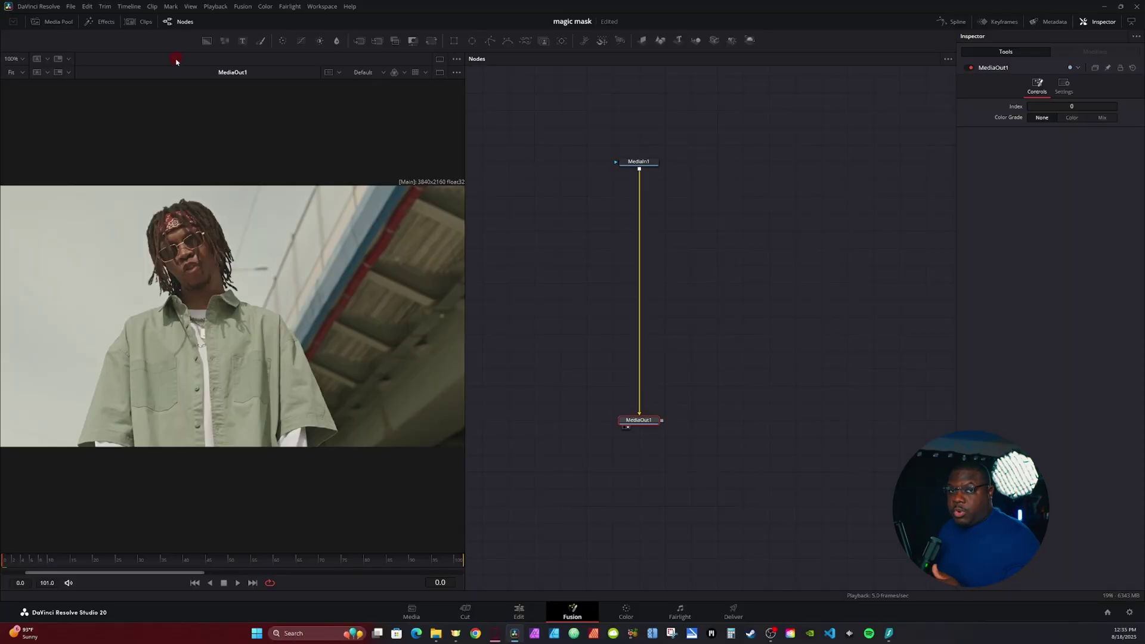
Step: Switch the Fusion workspace layout to the Mid Flow Vertical preset
{"action": "left_click", "coordinate": [322, 8]}
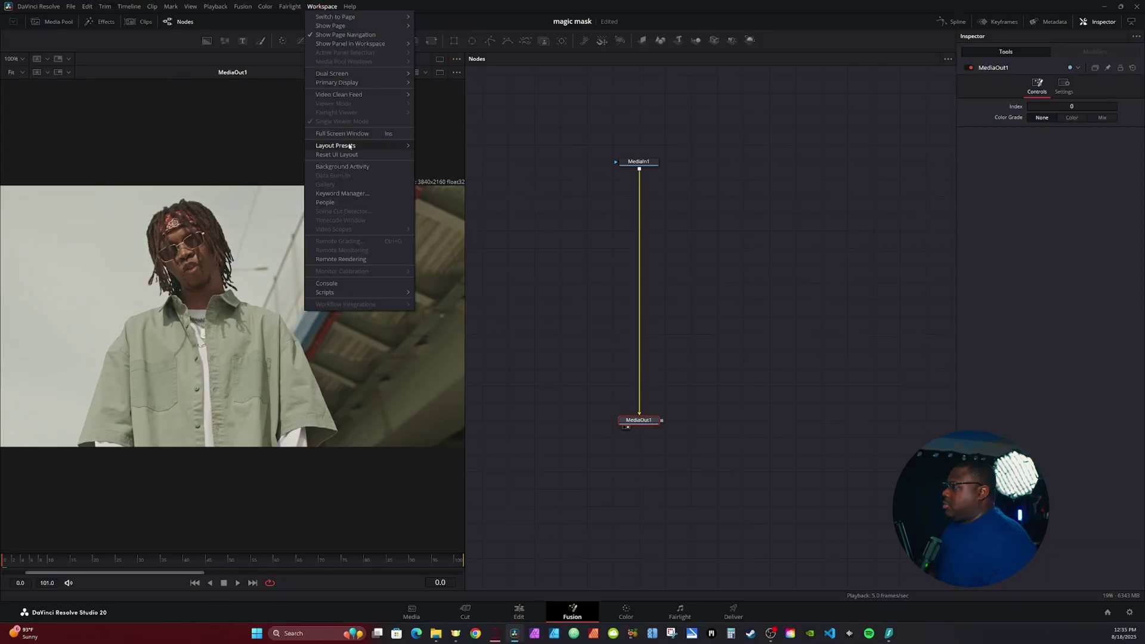
{"action": "mouse_move", "coordinate": [348, 146]}
{"action": "mouse_move", "coordinate": [452, 169]}
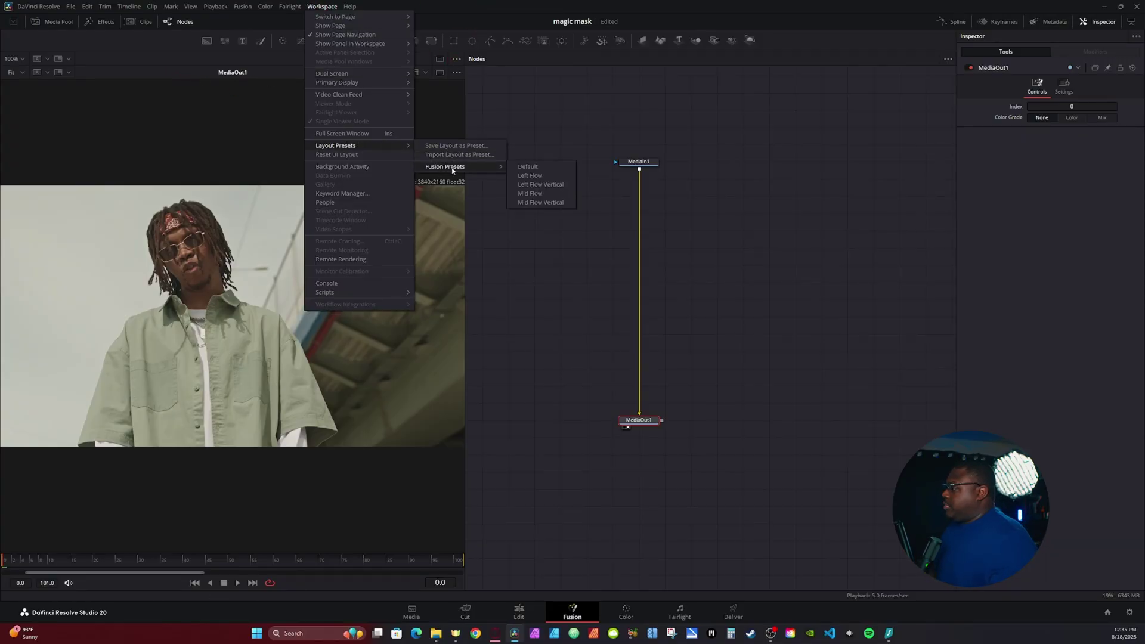
{"action": "left_click", "coordinate": [530, 202]}
Step: Add a Magic Mask after MediaIn1 and mark the man's forehead and both sides of his shirt, disabling Post Multiply Image while placing points
{"action": "left_click", "coordinate": [543, 42]}
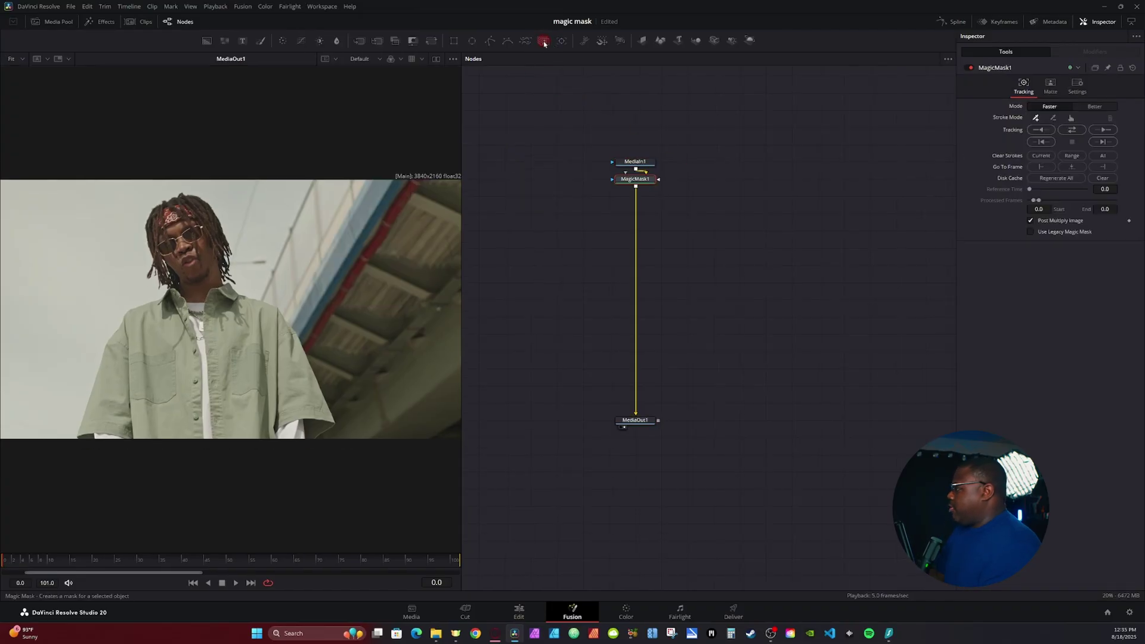
{"action": "left_click", "coordinate": [190, 216]}
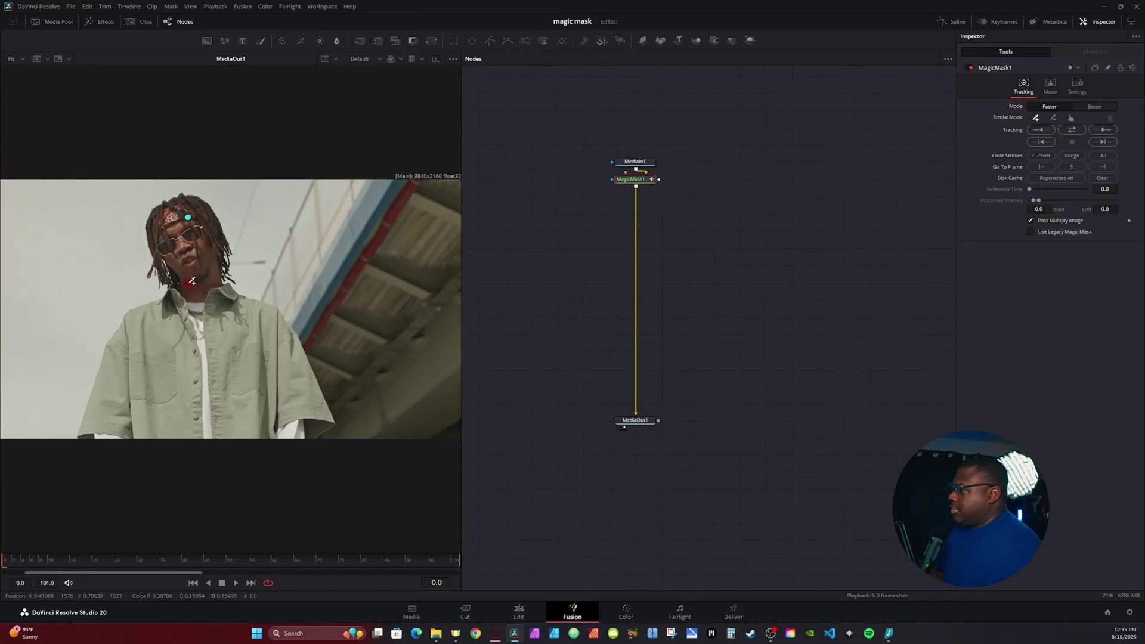
{"action": "left_click", "coordinate": [186, 323]}
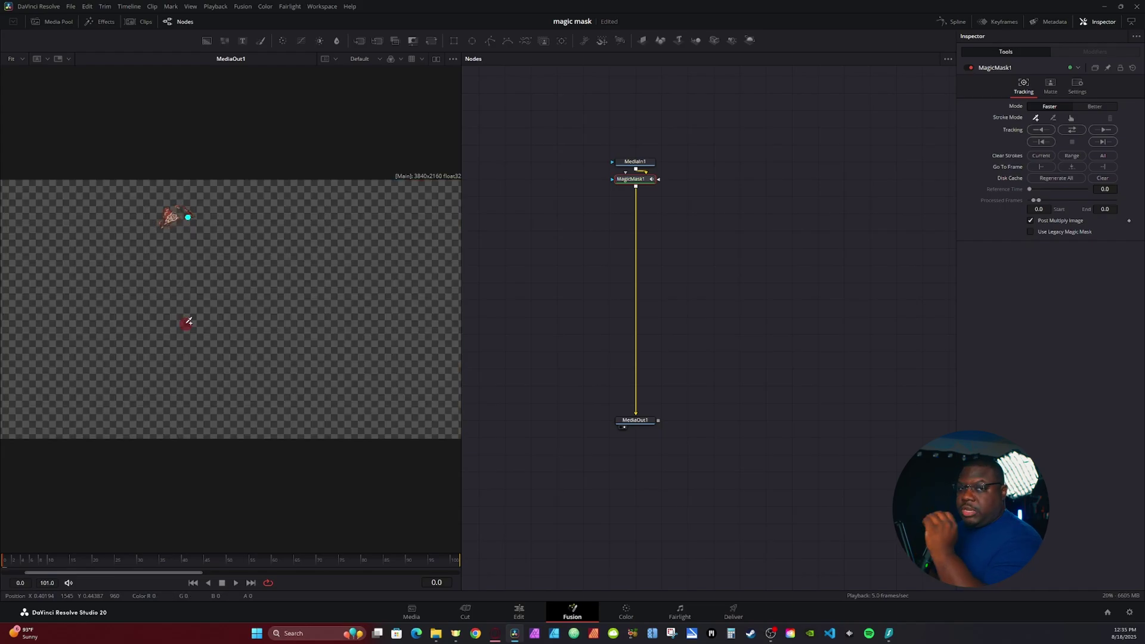
{"action": "left_click", "coordinate": [1031, 220]}
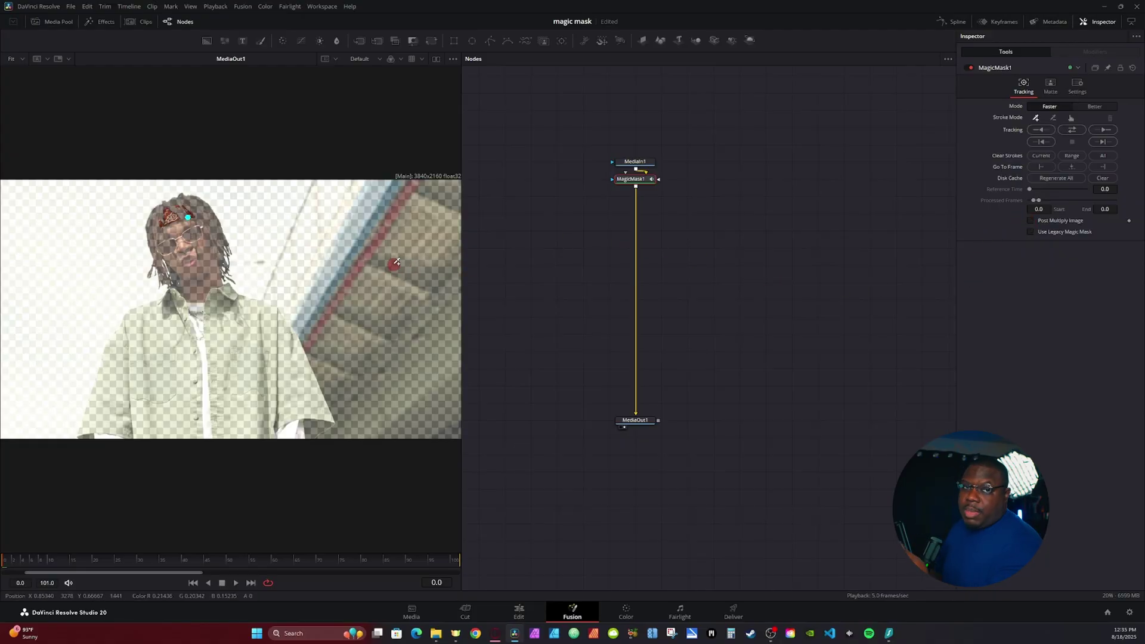
{"action": "left_click", "coordinate": [246, 340]}
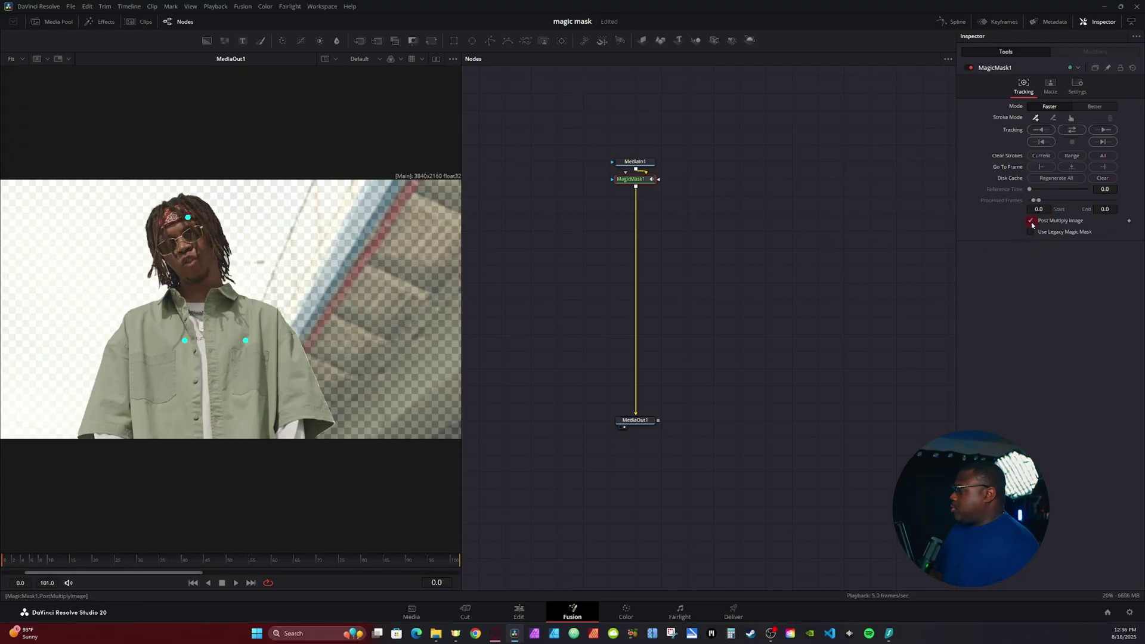
Step: Track the mask in both directions in Better mode and set its matte Blur to 0.29 and Erode/Dilate to 0.00006
{"action": "left_click", "coordinate": [1083, 107]}
{"action": "left_click", "coordinate": [1071, 141]}
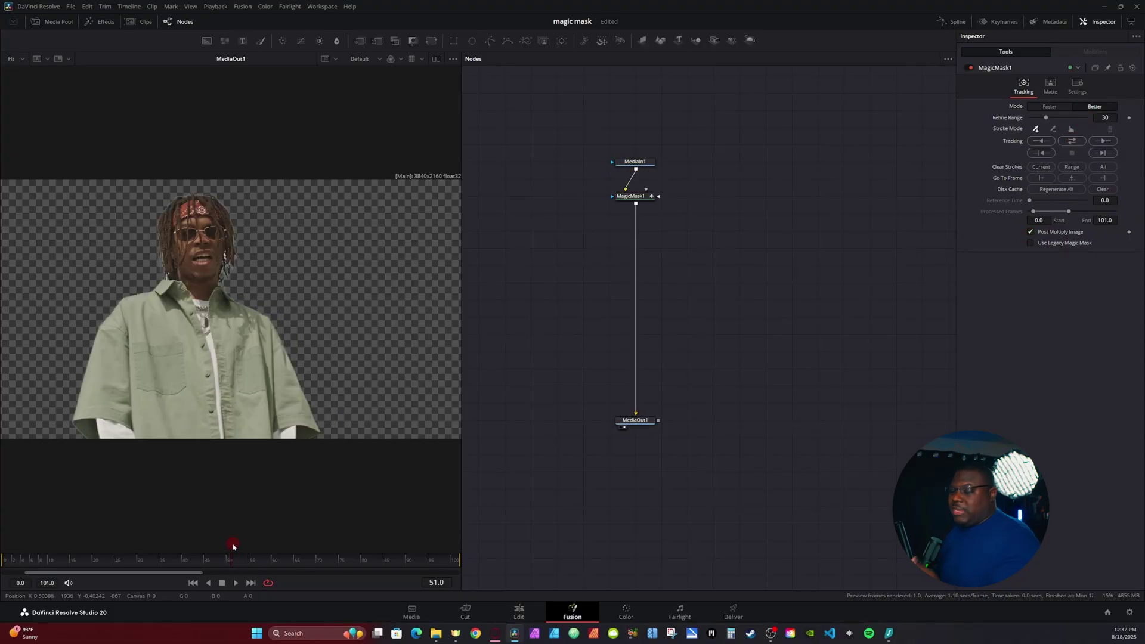
{"action": "left_click", "coordinate": [1050, 86]}
{"action": "left_click_drag", "start_coordinate": [1099, 126], "coordinate": [1103, 142]}
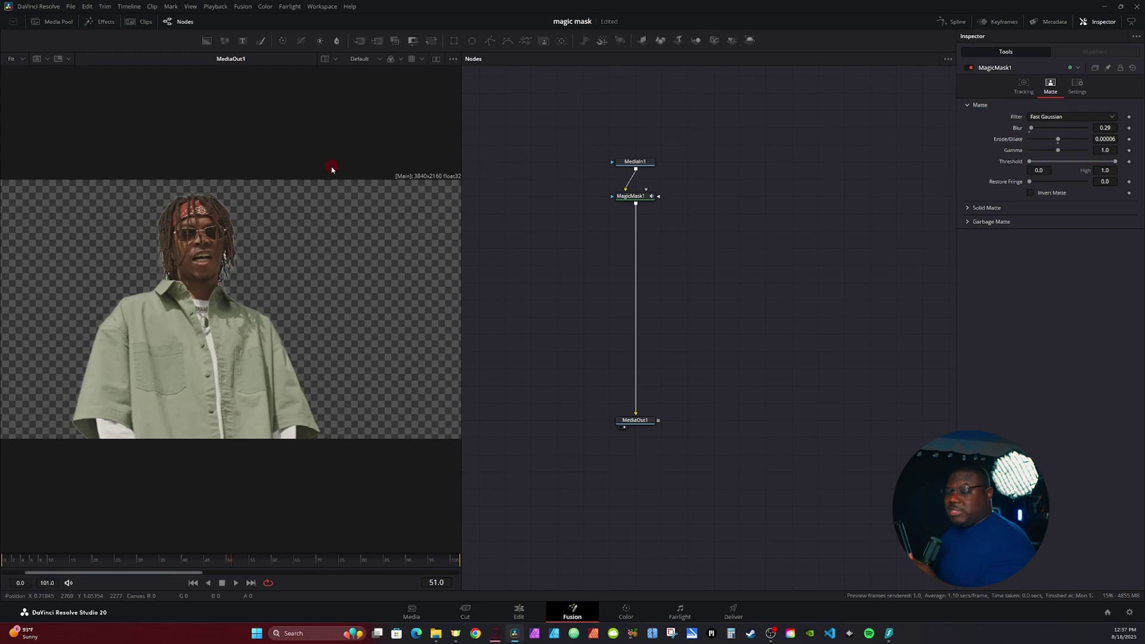
Step: Add a Merge node that takes MagicMask1 as both background and foreground and feeds MediaOut1
{"action": "key", "text": "ctrl+shift+a"}
{"action": "left_click_drag", "start_coordinate": [359, 40], "coordinate": [671, 254]}
{"action": "left_click_drag", "start_coordinate": [636, 203], "coordinate": [664, 248]}
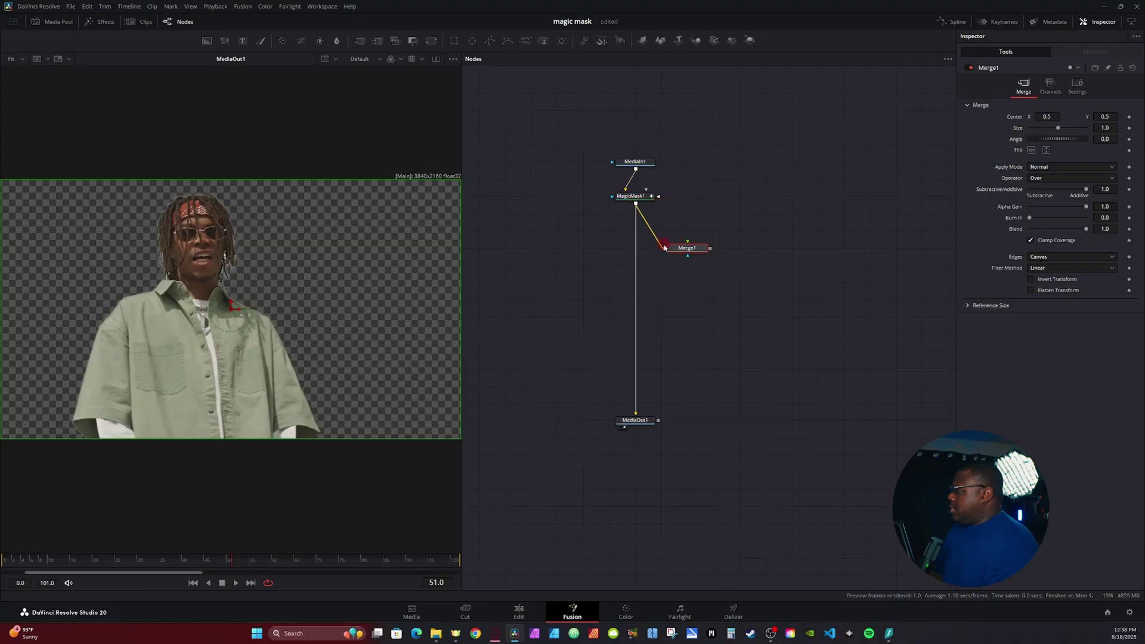
{"action": "left_click_drag", "start_coordinate": [635, 203], "coordinate": [636, 418]}
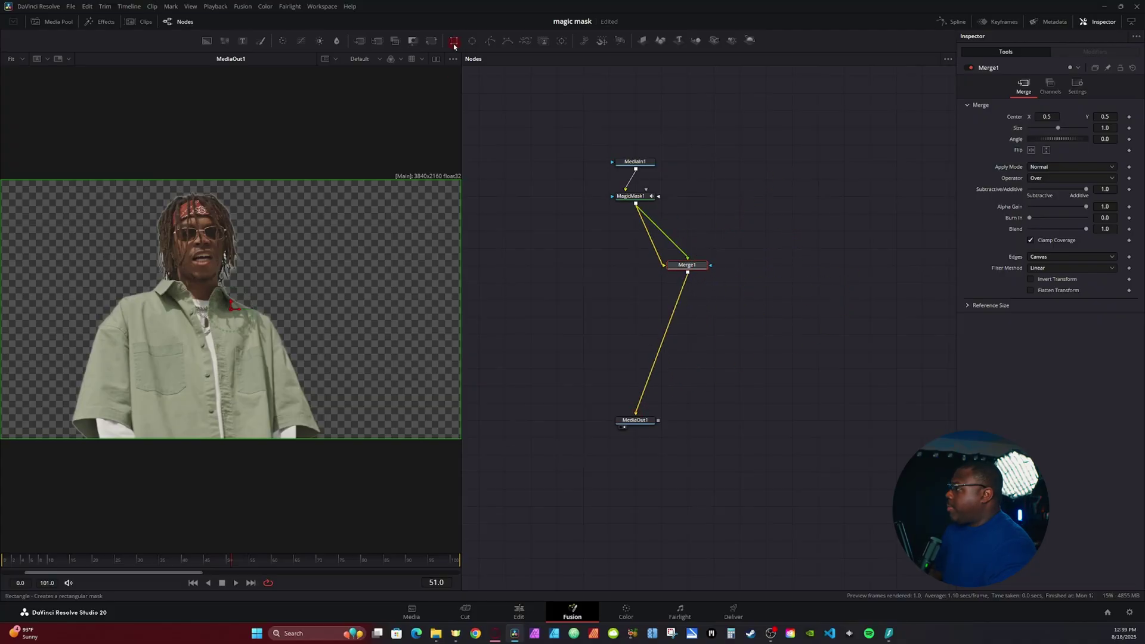
Step: Insert a Transform node between MagicMask1 and the background input of Merge1, placing it beside Merge1
{"action": "left_click_drag", "start_coordinate": [431, 40], "coordinate": [646, 243]}
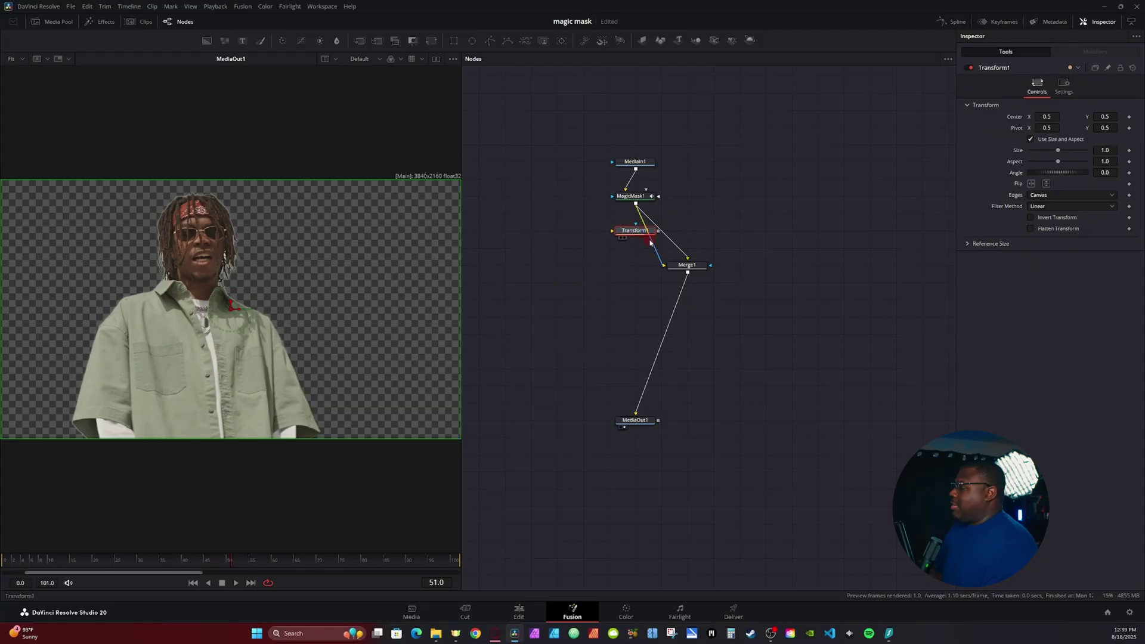
{"action": "left_click_drag", "start_coordinate": [648, 234], "coordinate": [558, 273]}
{"action": "left_click", "coordinate": [653, 258]}
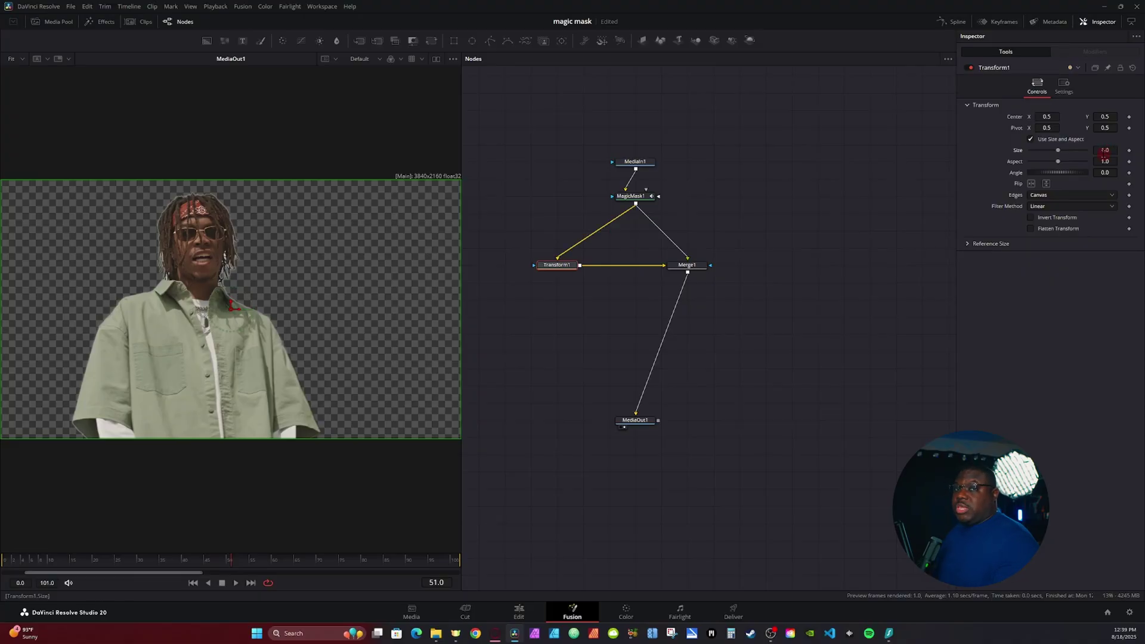
Step: Keyframe Transform1's Size at frame 0 and set it to 1.407 at frame 10
{"action": "left_click_drag", "start_coordinate": [1105, 150], "coordinate": [1100, 150]}
{"action": "left_click_drag", "start_coordinate": [41, 559], "coordinate": [4, 559]}
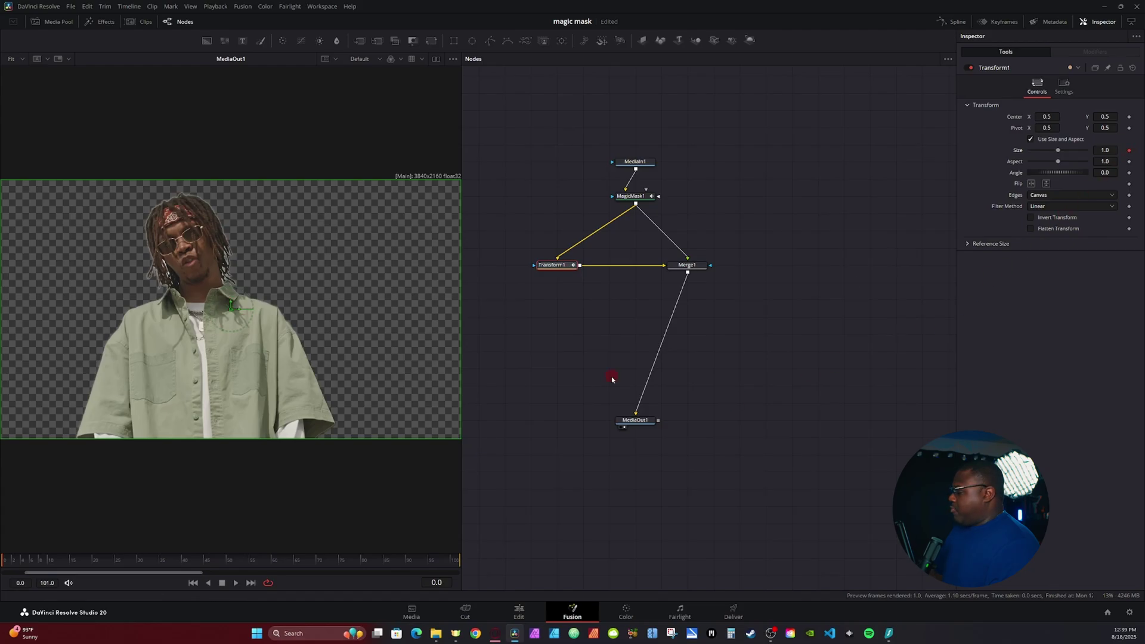
{"action": "left_click_drag", "start_coordinate": [38, 558], "coordinate": [49, 562]}
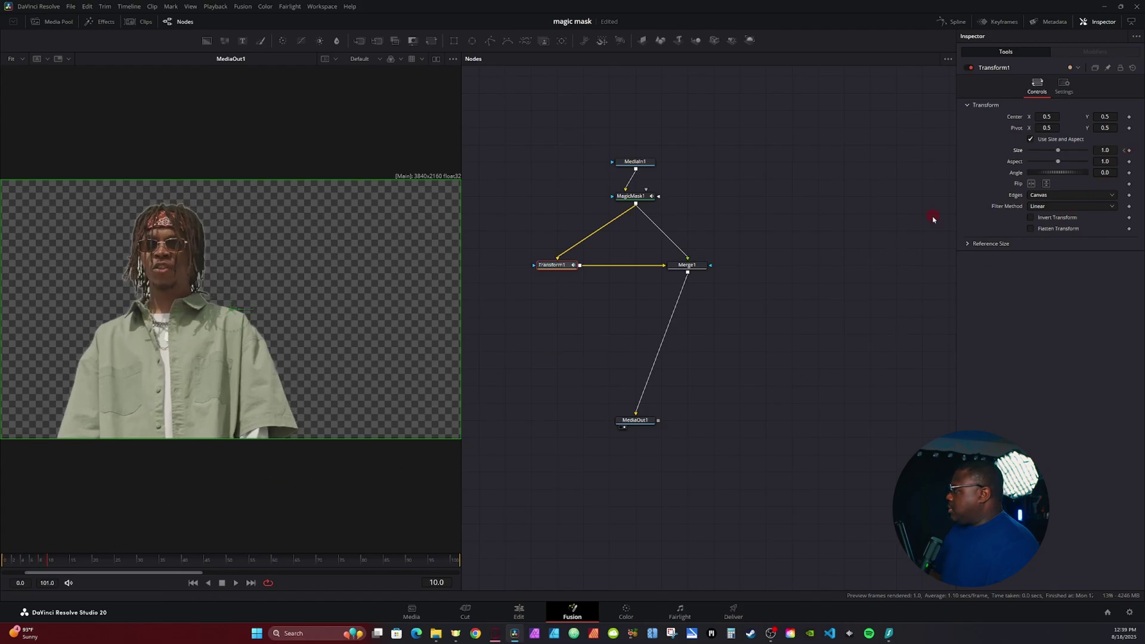
{"action": "left_click_drag", "start_coordinate": [933, 220], "coordinate": [726, 154]}
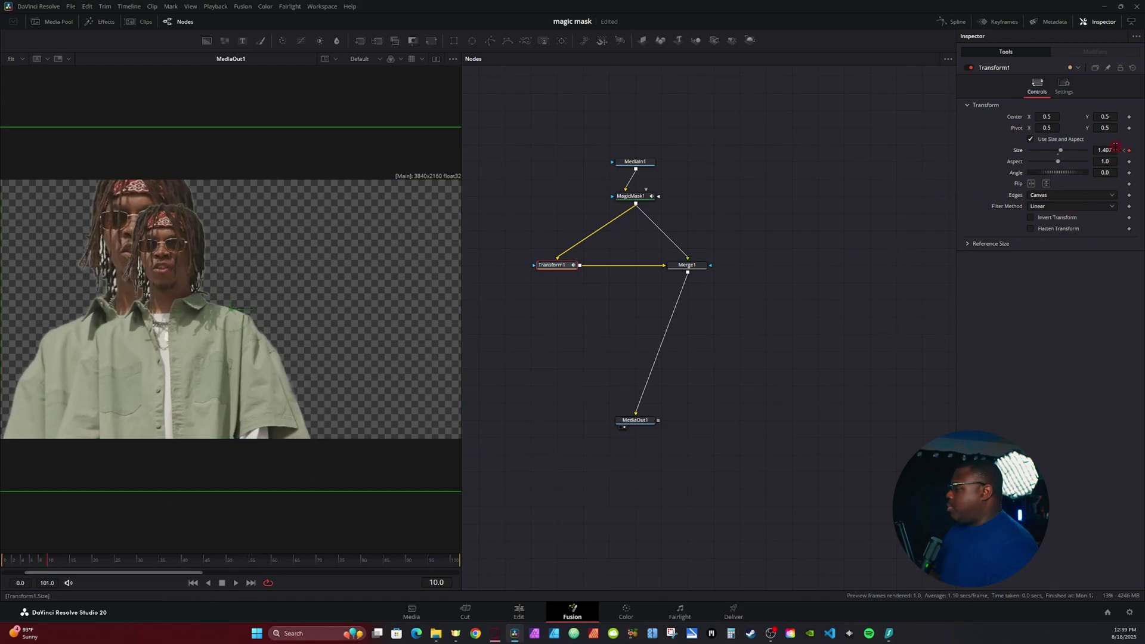
Step: Set Transform1's Size to 1.03 at frame 0 for a thin outline around the man, and save the project
{"action": "left_click", "coordinate": [193, 582]}
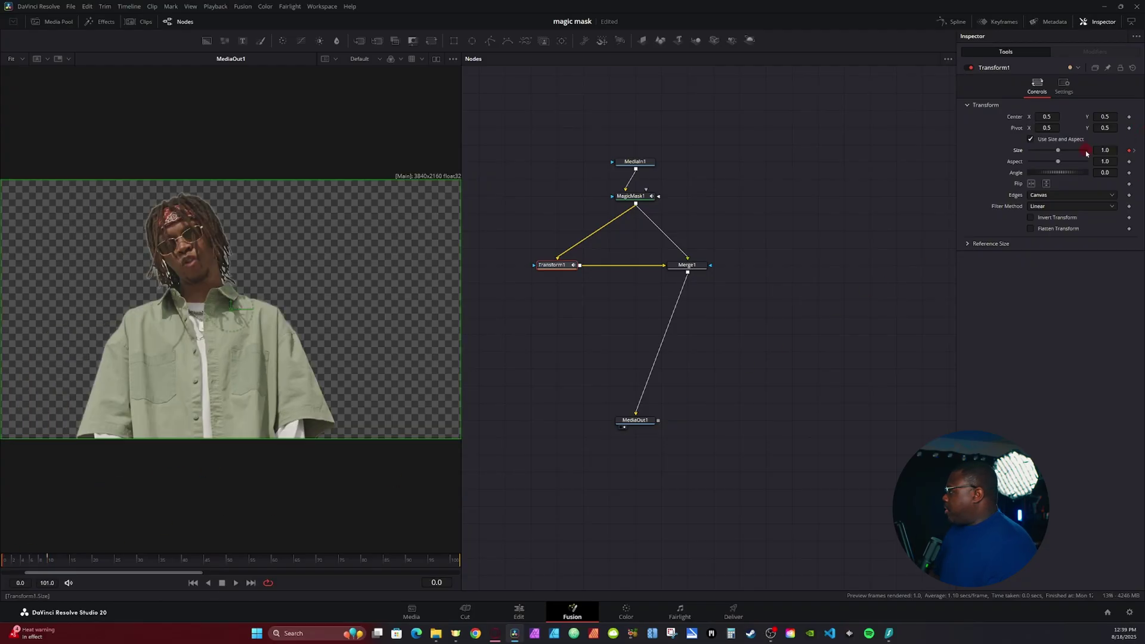
{"action": "left_click_drag", "start_coordinate": [1105, 150], "coordinate": [1049, 145]}
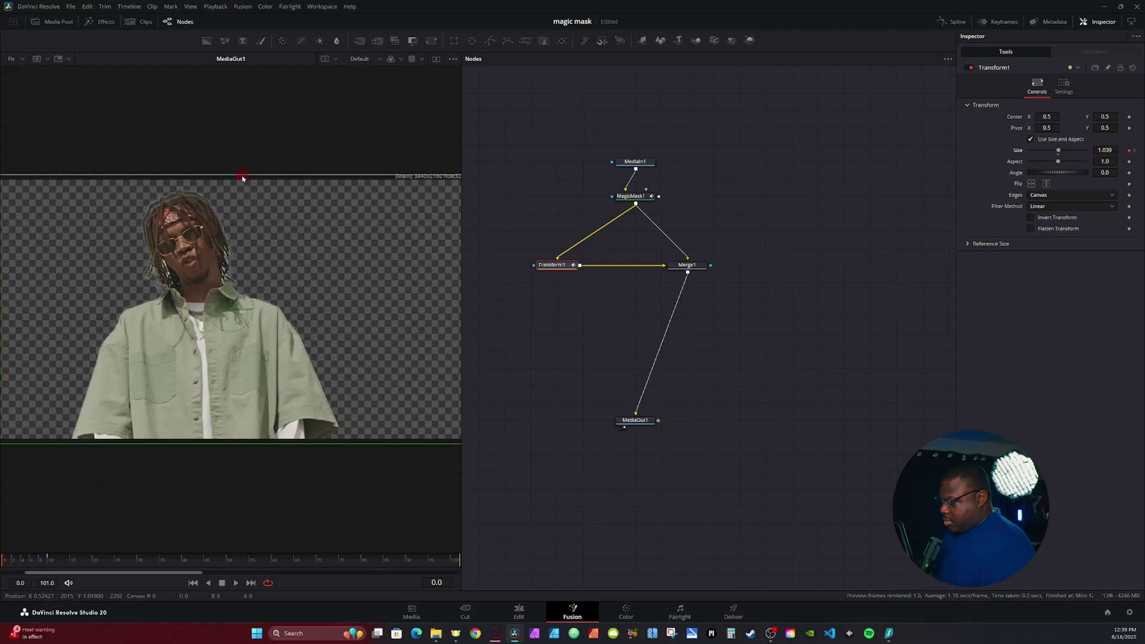
{"action": "scroll", "coordinate": [171, 166], "scroll_direction": "up", "scroll_amount": 2}
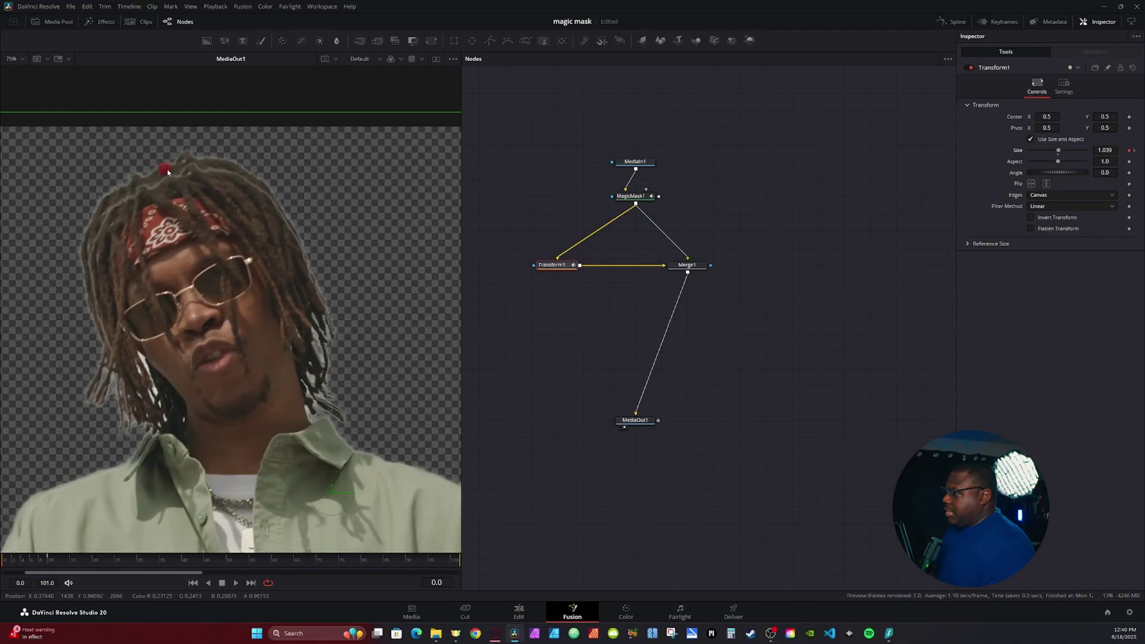
{"action": "key", "text": "ctrl+s"}
{"action": "left_click", "coordinate": [1106, 149]}
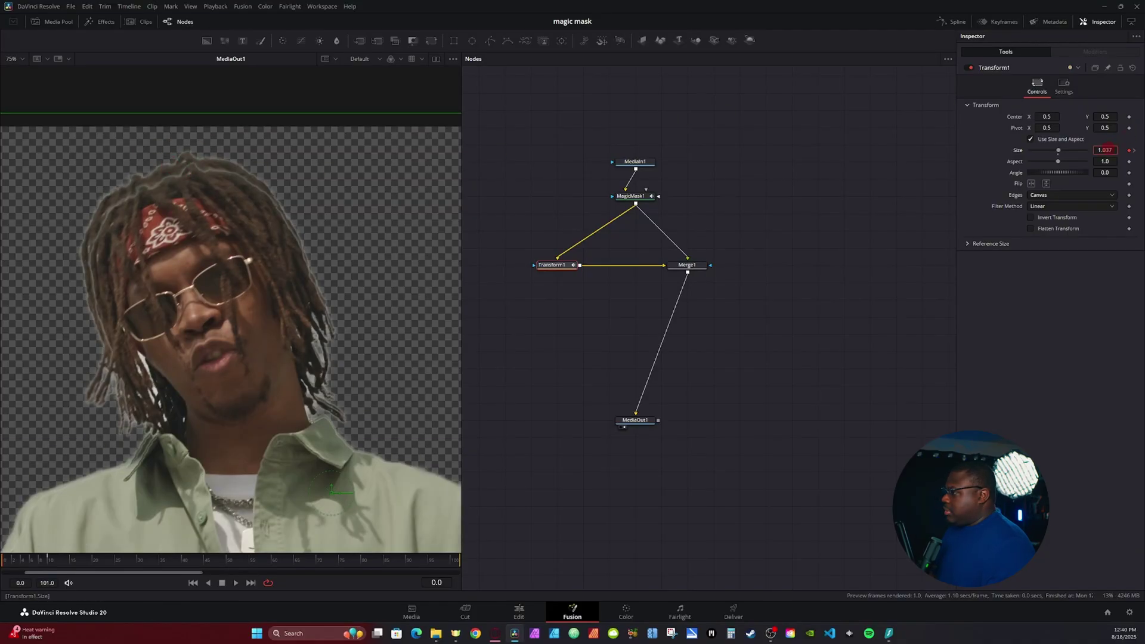
{"action": "left_click_drag", "start_coordinate": [1105, 149], "coordinate": [1081, 155]}
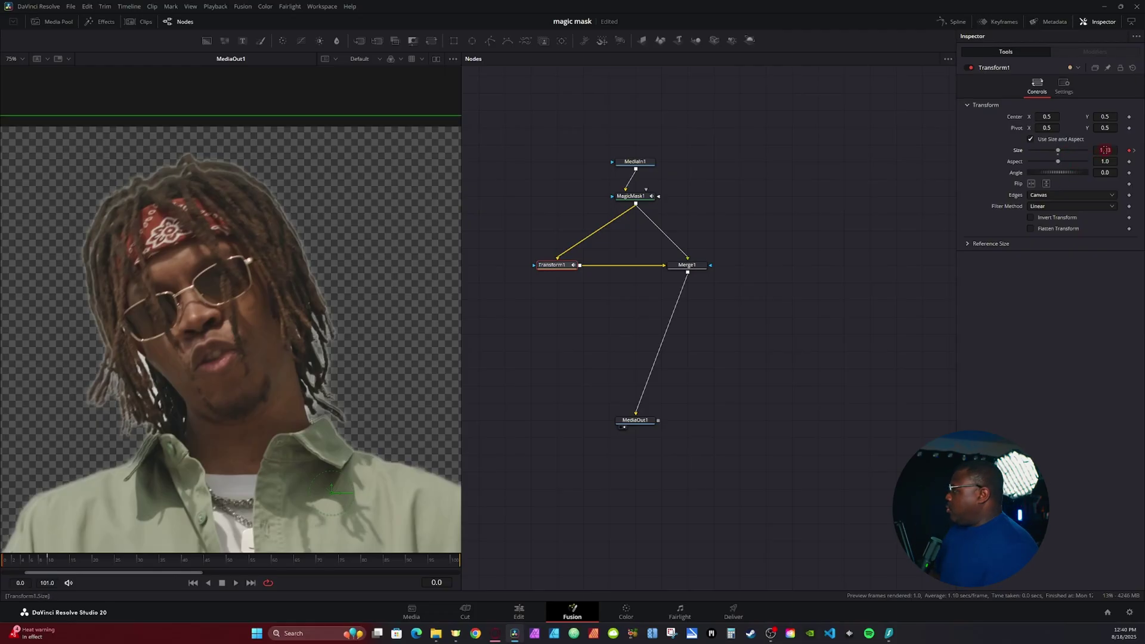
Step: Continue Transform1's Size animation with a 1.03 keyframe at frame 30 and play back the result
{"action": "left_click", "coordinate": [50, 565]}
{"action": "scroll", "coordinate": [256, 206], "scroll_direction": "down", "scroll_amount": 4}
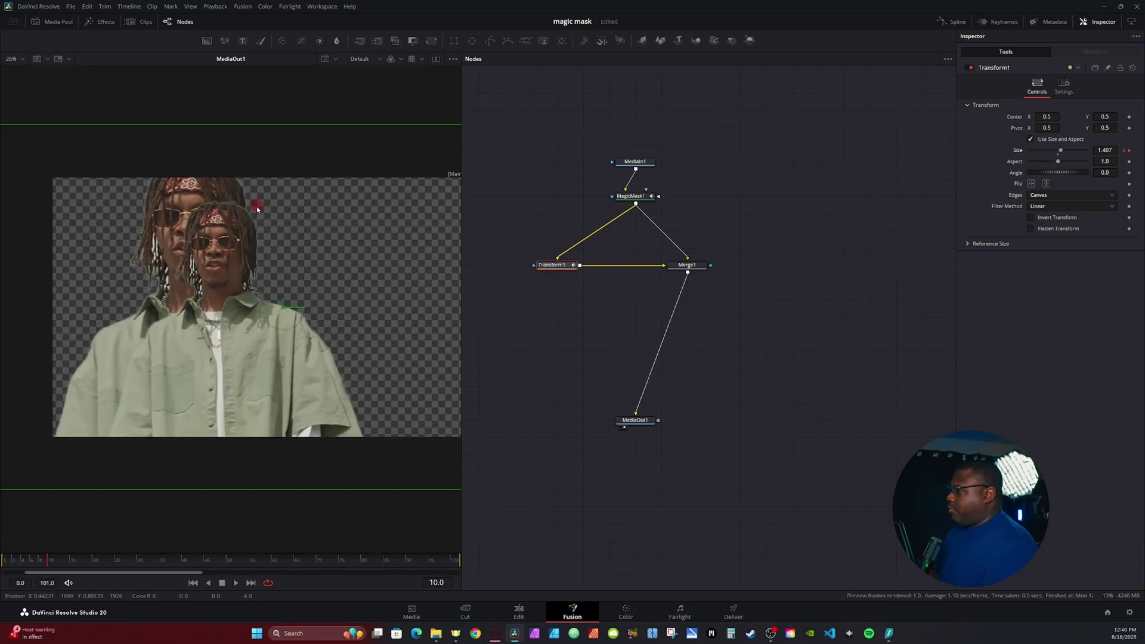
{"action": "left_click_drag", "start_coordinate": [94, 566], "coordinate": [116, 568]}
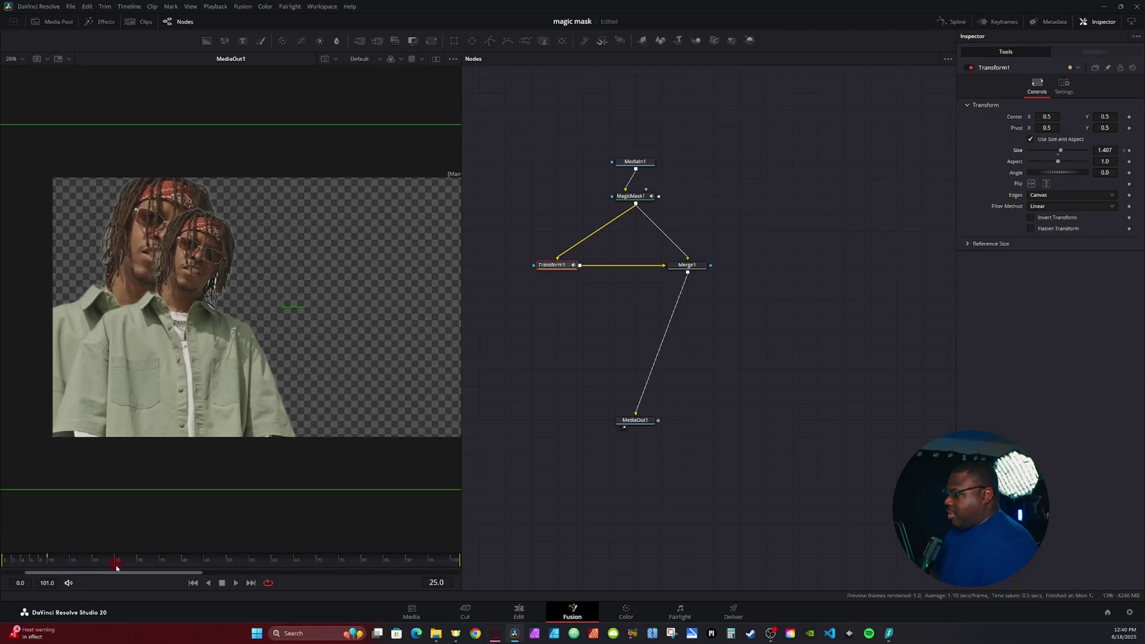
{"action": "key", "text": "Home"}
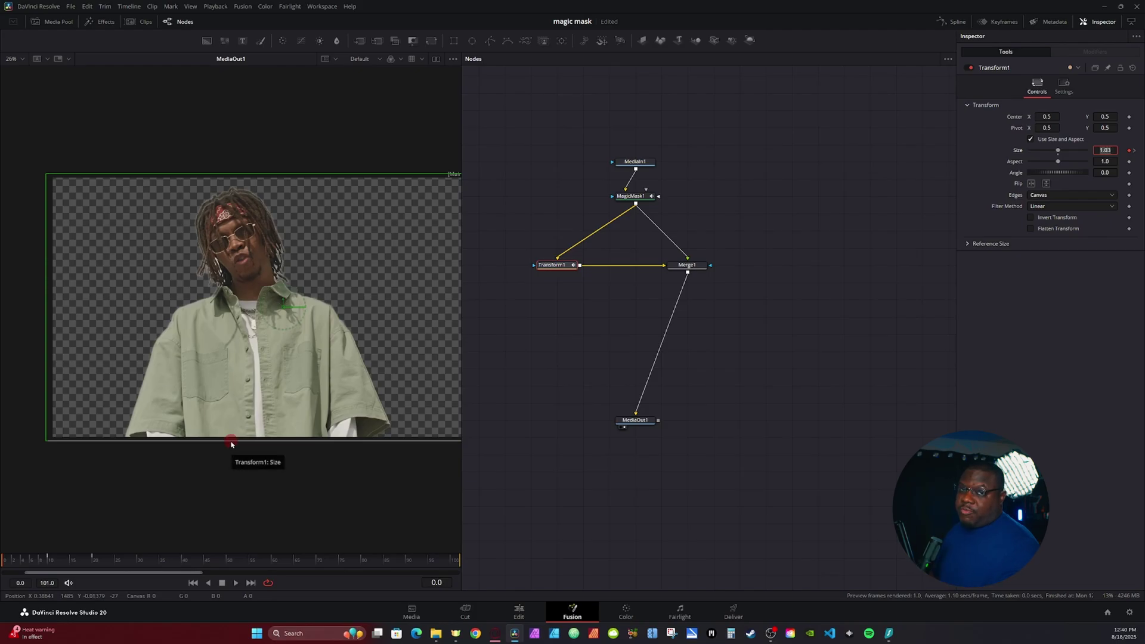
{"action": "left_click_drag", "start_coordinate": [98, 563], "coordinate": [138, 564]}
{"action": "left_click", "coordinate": [1130, 150]}
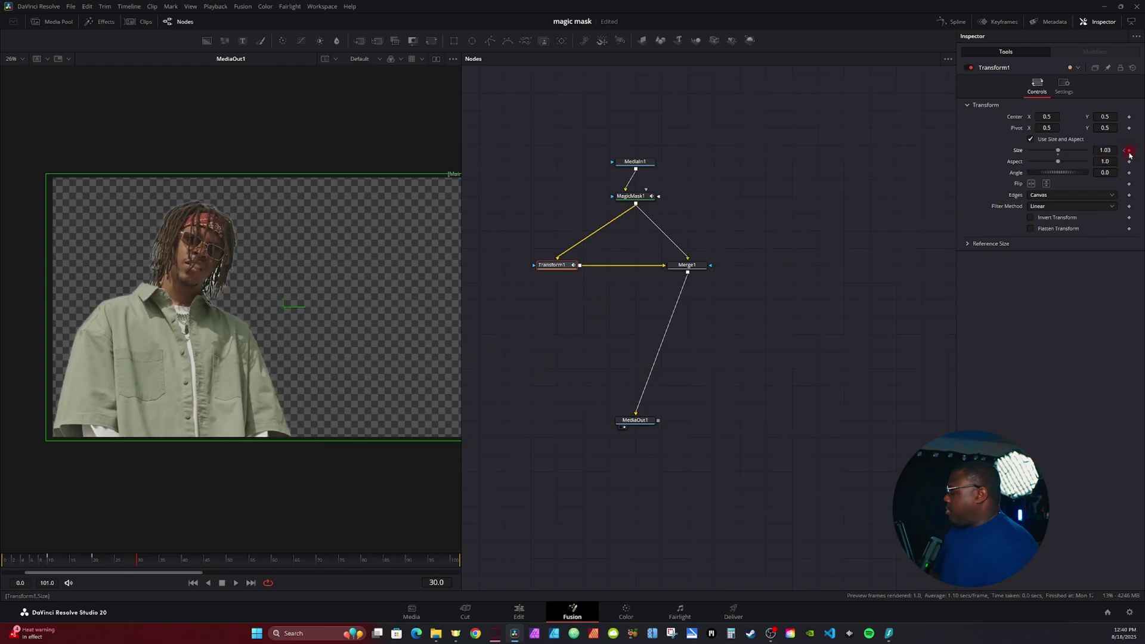
{"action": "left_click_drag", "start_coordinate": [140, 565], "coordinate": [158, 564]}
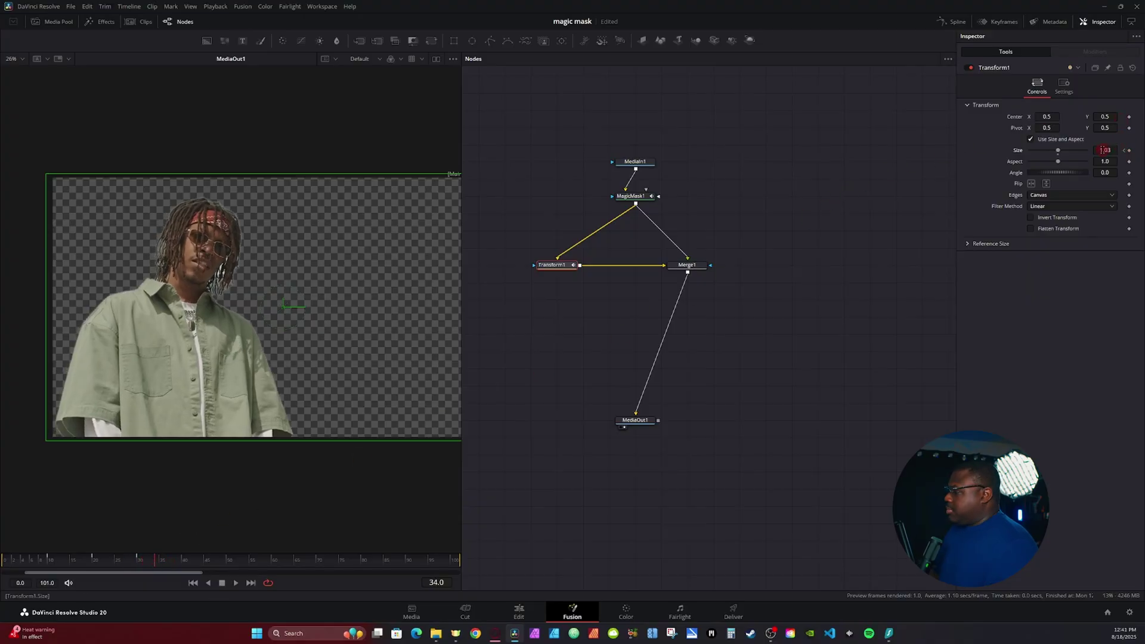
{"action": "key", "text": "space"}
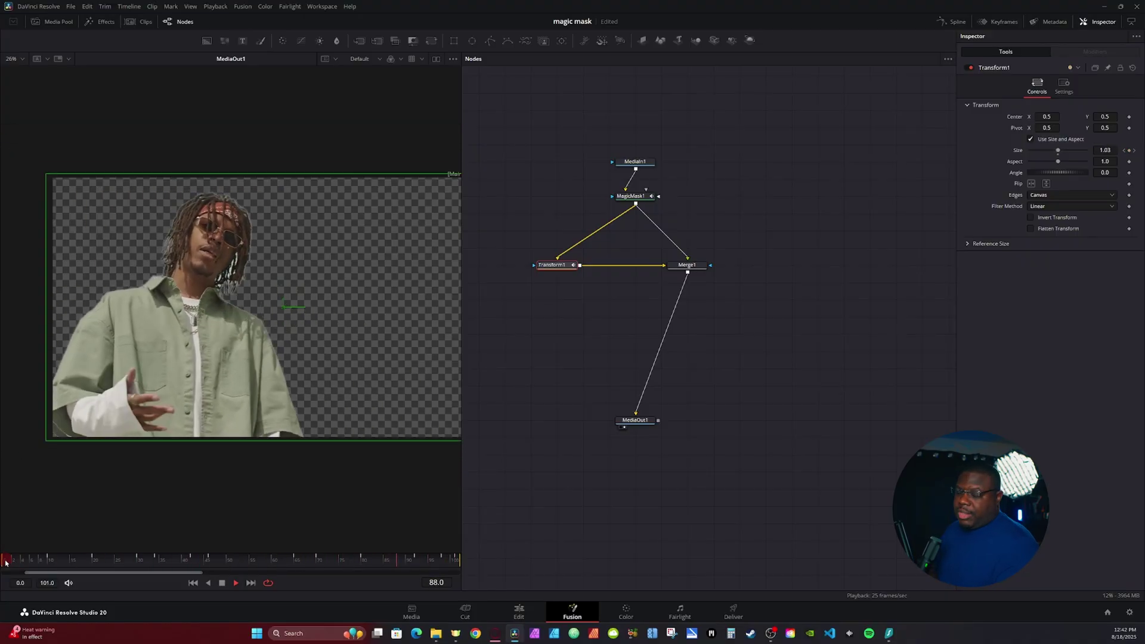
{"action": "key", "text": "space"}
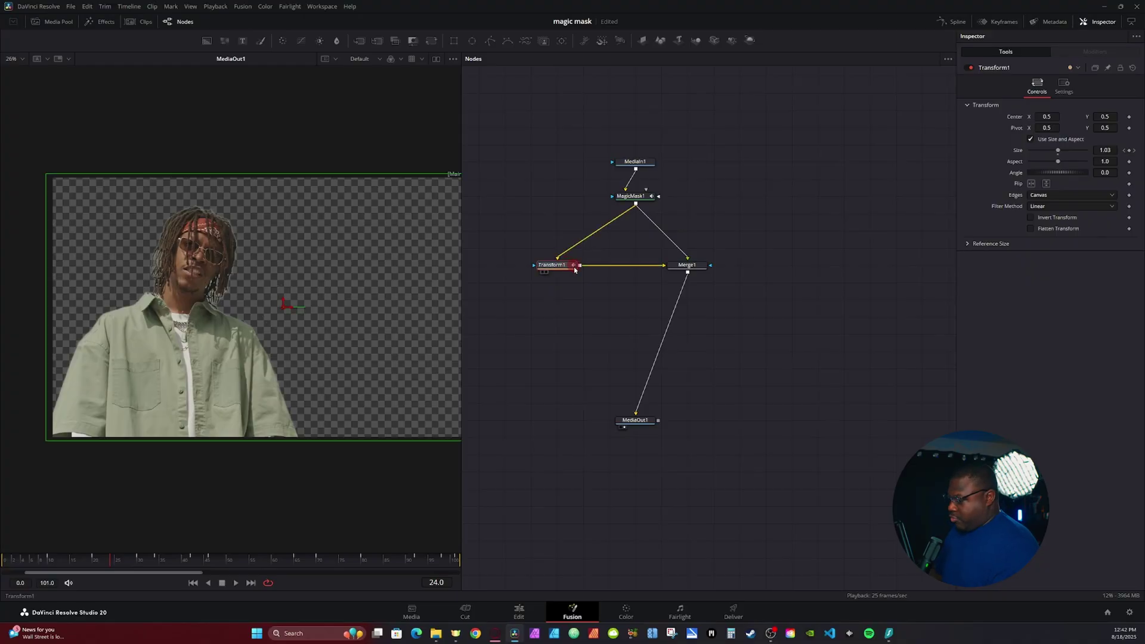
Step: Insert a Scanlines effect after Transform1 and set its Line Frequency to 11.32
{"action": "key", "text": "shift+space"}
{"action": "type", "text": "scan"}
{"action": "key", "text": "Return"}
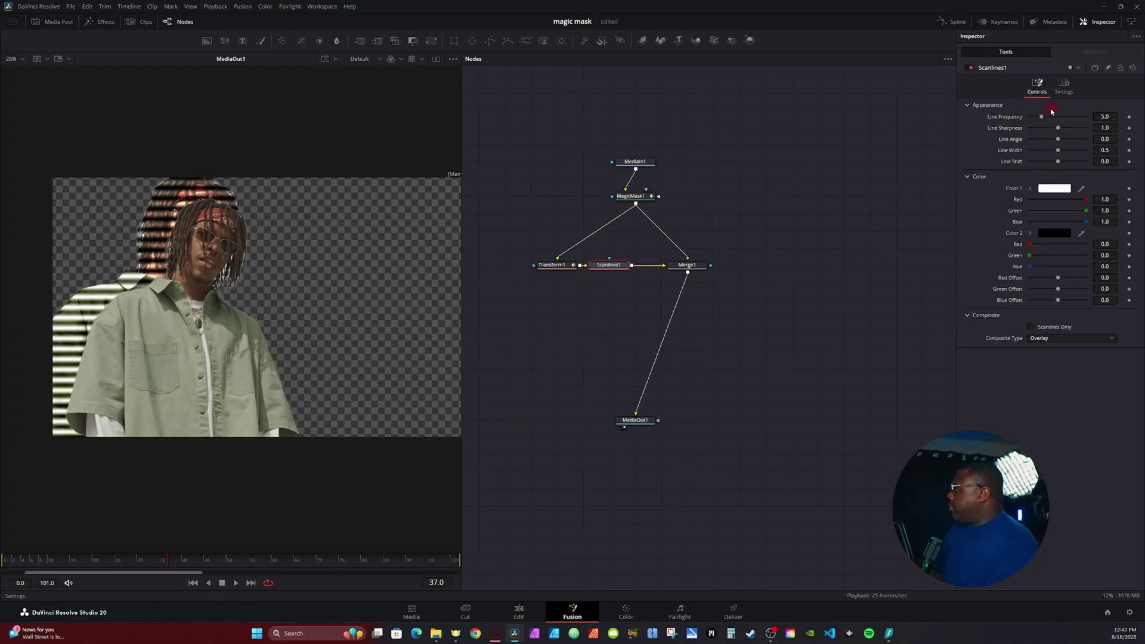
{"action": "left_click_drag", "start_coordinate": [1041, 118], "coordinate": [1059, 117]}
Step: Insert a Color Corrector (CC) between Scanlines1 and Merge1
{"action": "left_click", "coordinate": [636, 268]}
{"action": "type", "text": "sc"}
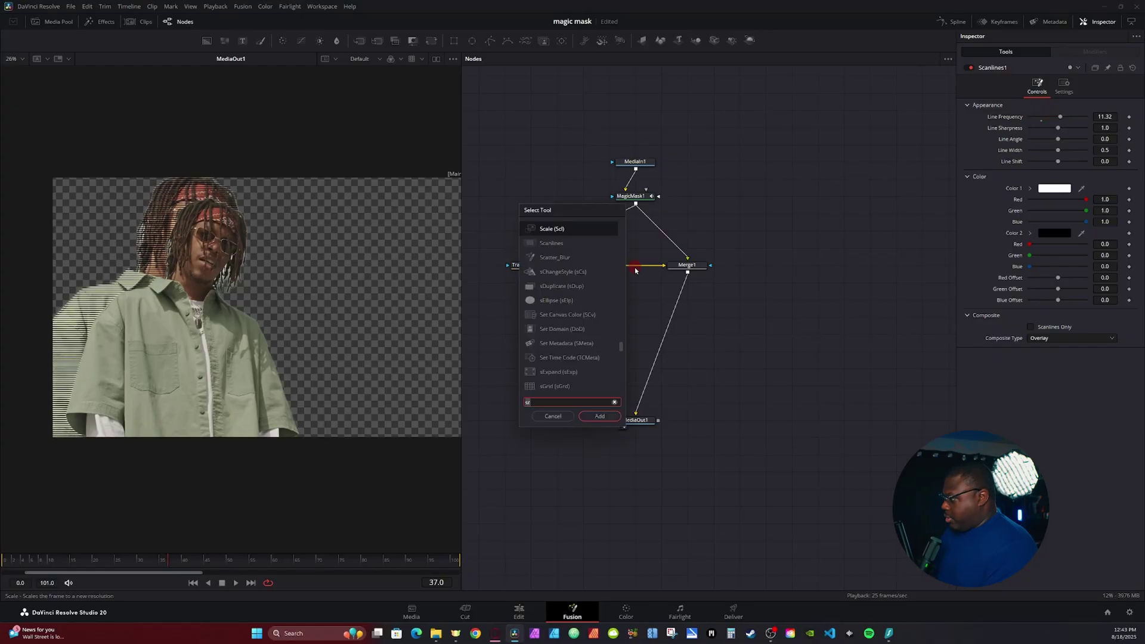
{"action": "key", "text": "BackSpace"}
{"action": "key", "text": "BackSpace"}
{"action": "type", "text": "cc"}
{"action": "key", "text": "Down"}
{"action": "key", "text": "Down"}
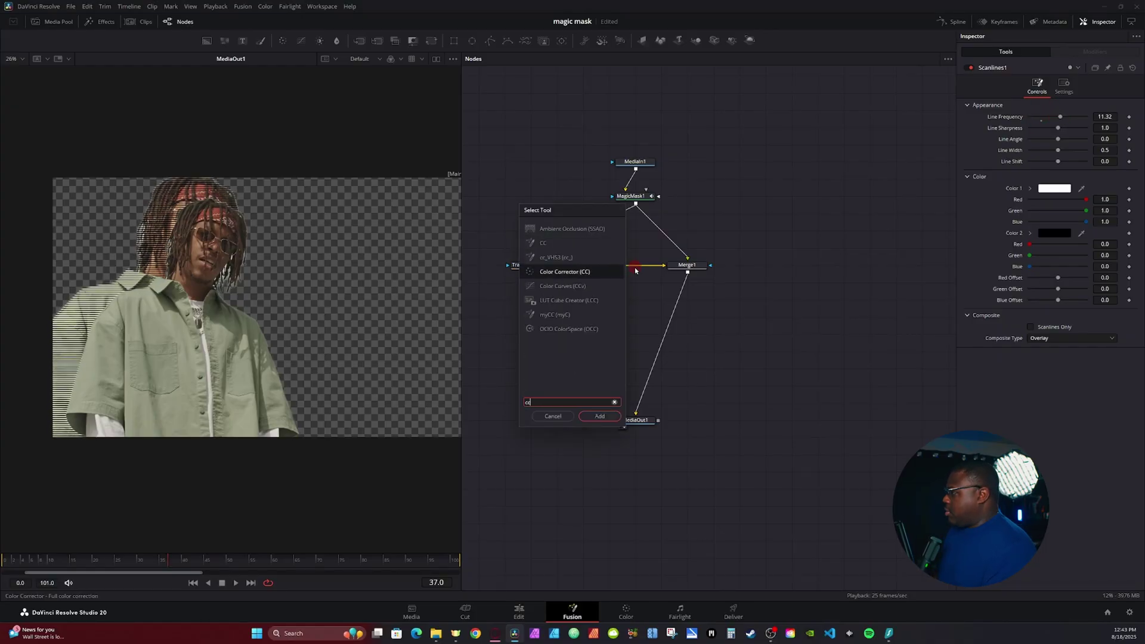
{"action": "key", "text": "Return"}
Step: Modify the Color Corrector's Hue with Anim Curves and open that modifier's controls
{"action": "right_click", "coordinate": [1019, 250]}
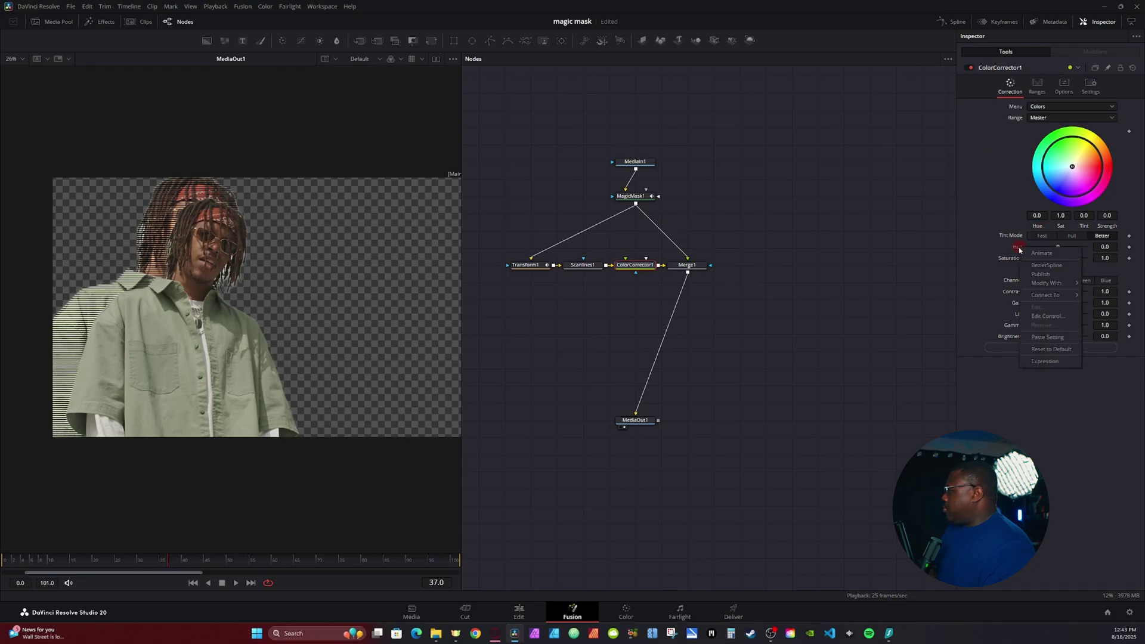
{"action": "mouse_move", "coordinate": [1047, 282]}
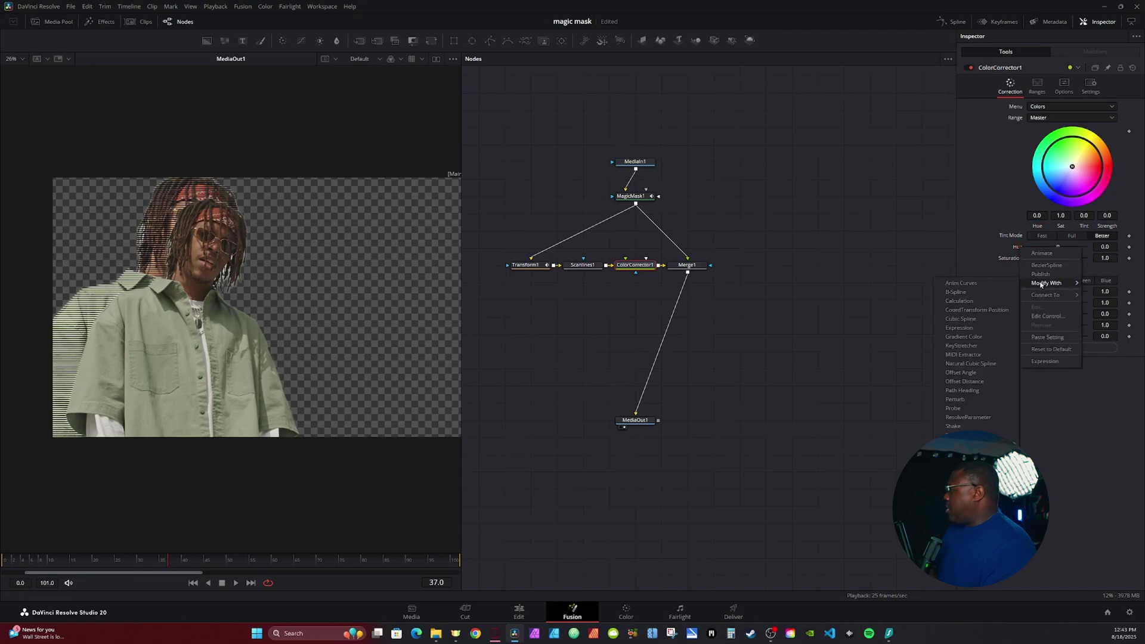
{"action": "left_click", "coordinate": [996, 285]}
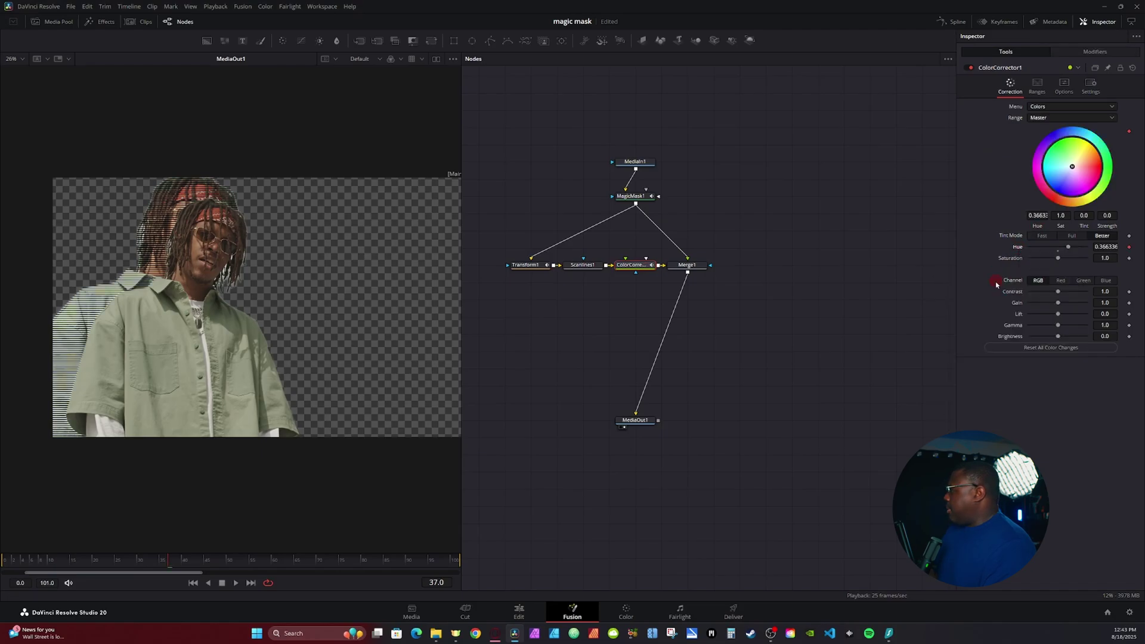
{"action": "left_click", "coordinate": [1109, 52]}
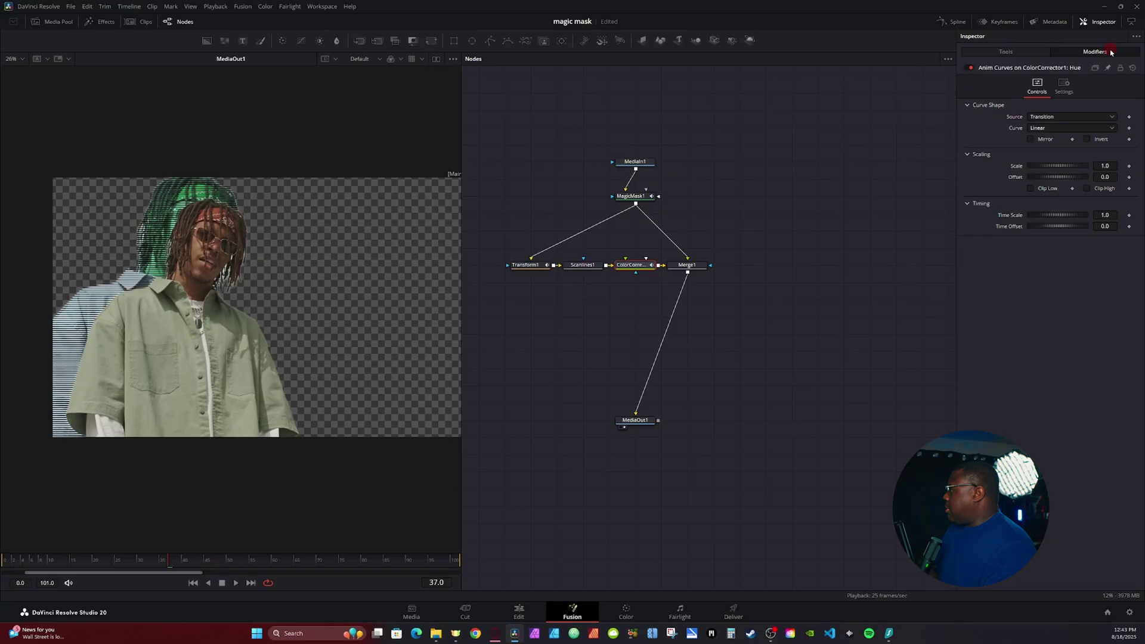
Step: Set the Hue Anim Curves modifier's source to Duration, its curve to Easing and its scale to 5
{"action": "left_click", "coordinate": [1052, 117]}
{"action": "left_click", "coordinate": [1043, 127]}
{"action": "left_click", "coordinate": [1048, 127]}
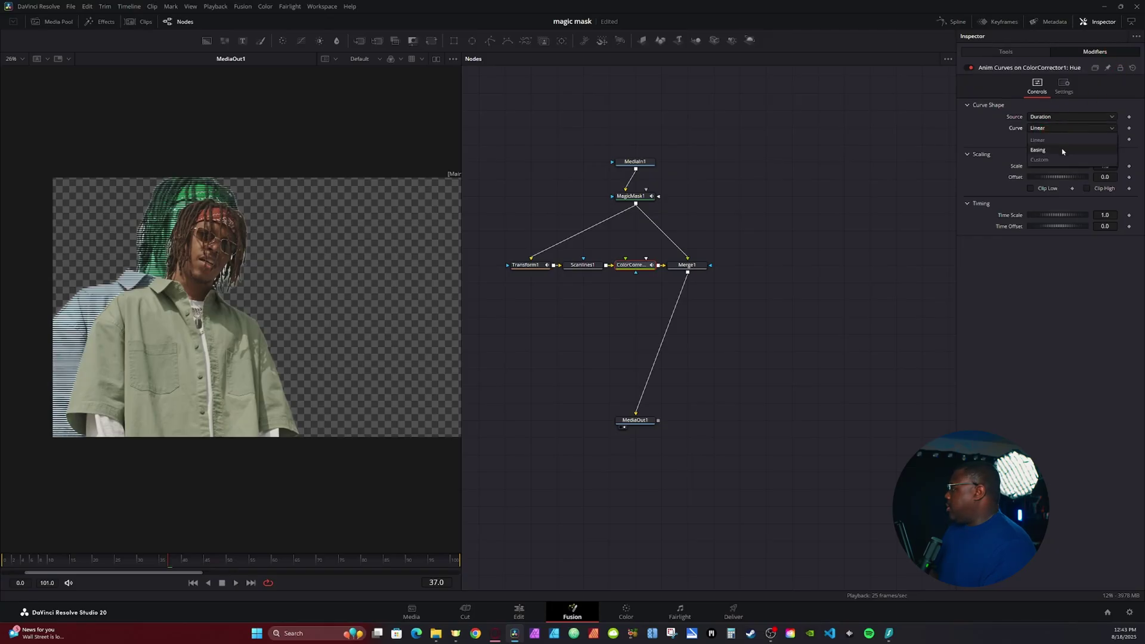
{"action": "left_click", "coordinate": [1039, 149]}
{"action": "left_click", "coordinate": [1104, 177]}
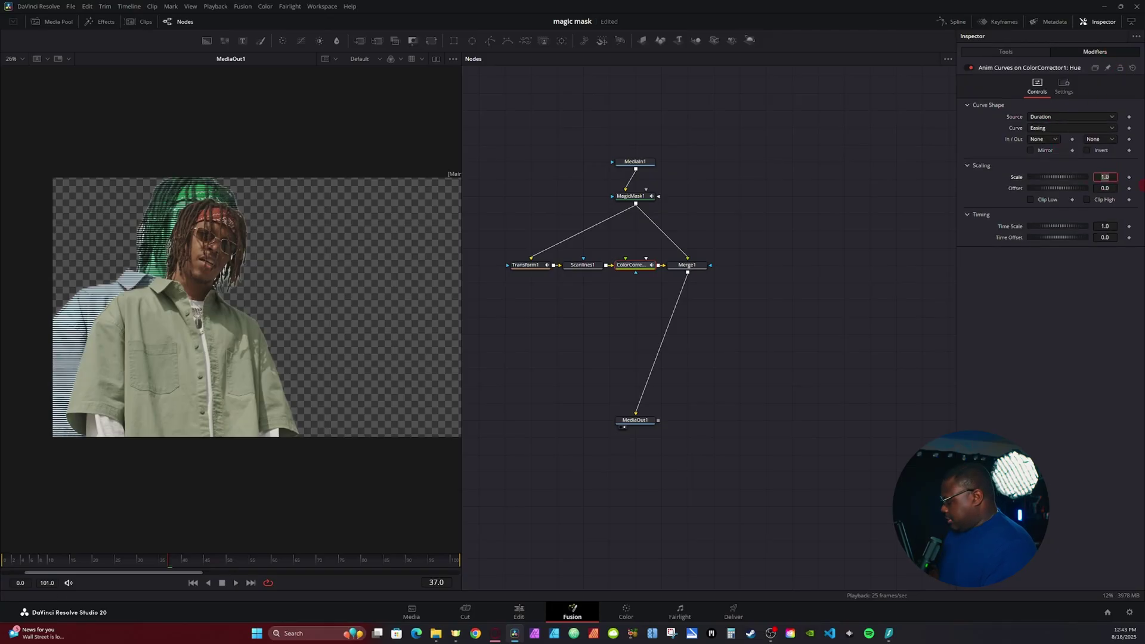
{"action": "type", "text": "5"}
{"action": "key", "text": "Return"}
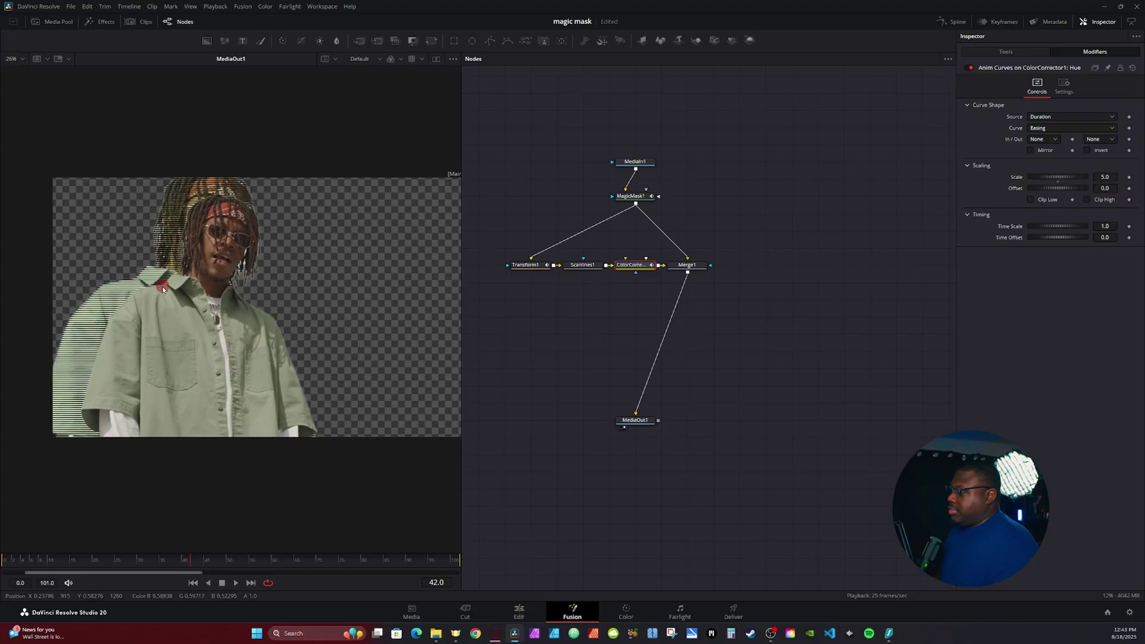
Step: Try adding a Glow effect to the echo after the Color Corrector
{"action": "type", "text": "glo"}
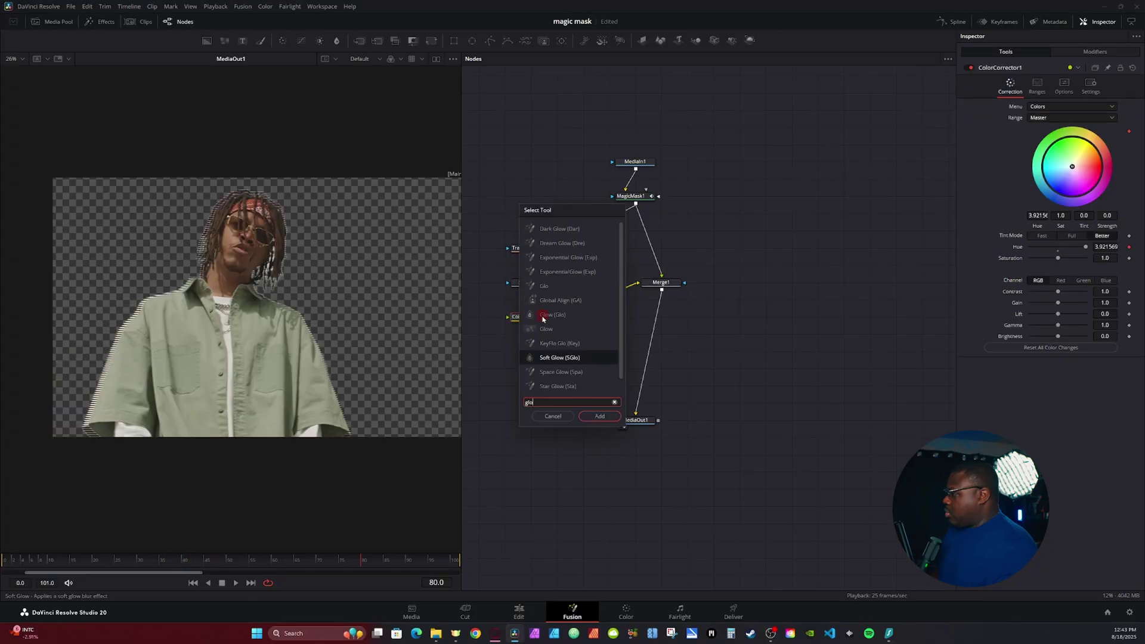
{"action": "double_click", "coordinate": [544, 316]}
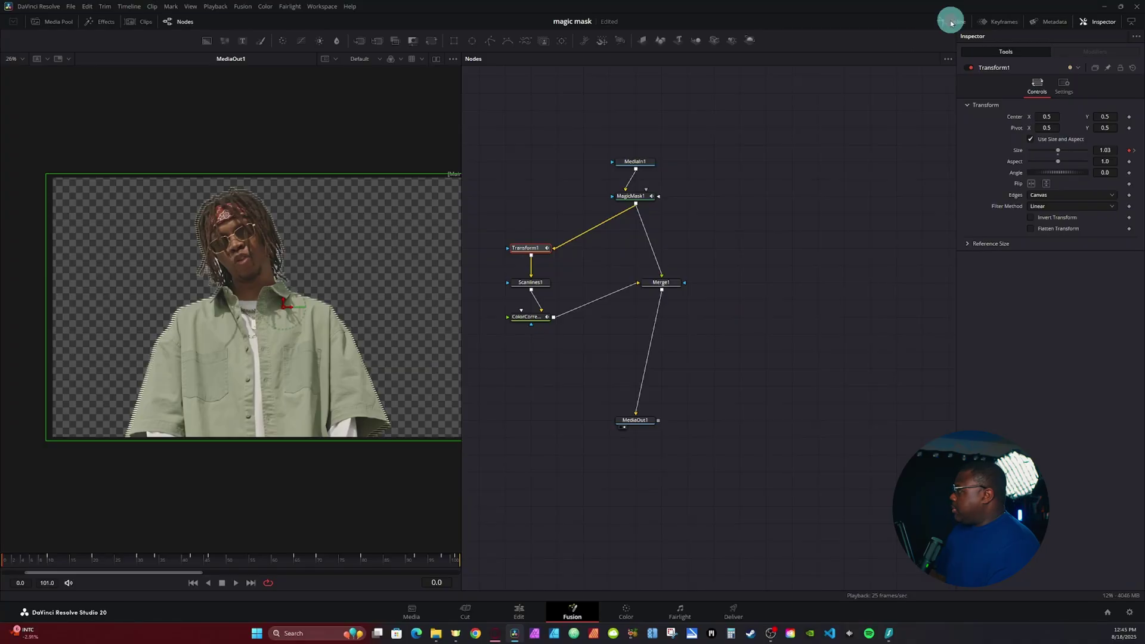
Step: Smooth all of Transform1's Size keyframes in the spline editor and enable motion blur for that node
{"action": "left_click", "coordinate": [953, 21]}
{"action": "left_click", "coordinate": [915, 284]}
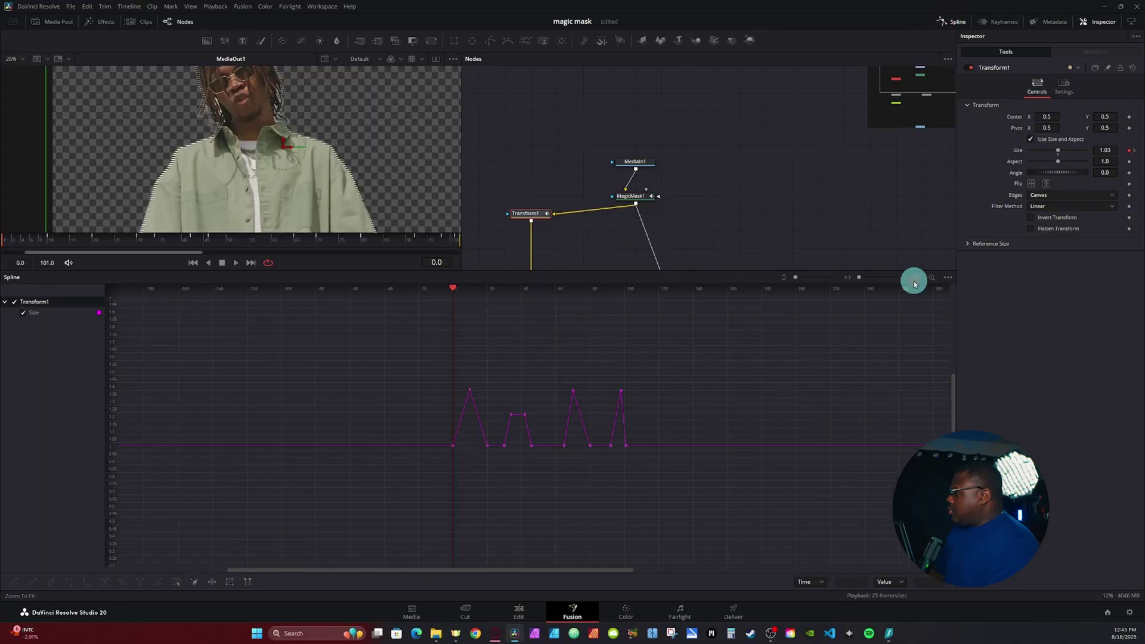
{"action": "left_click_drag", "start_coordinate": [336, 559], "coordinate": [104, 288]}
{"action": "key", "text": "s"}
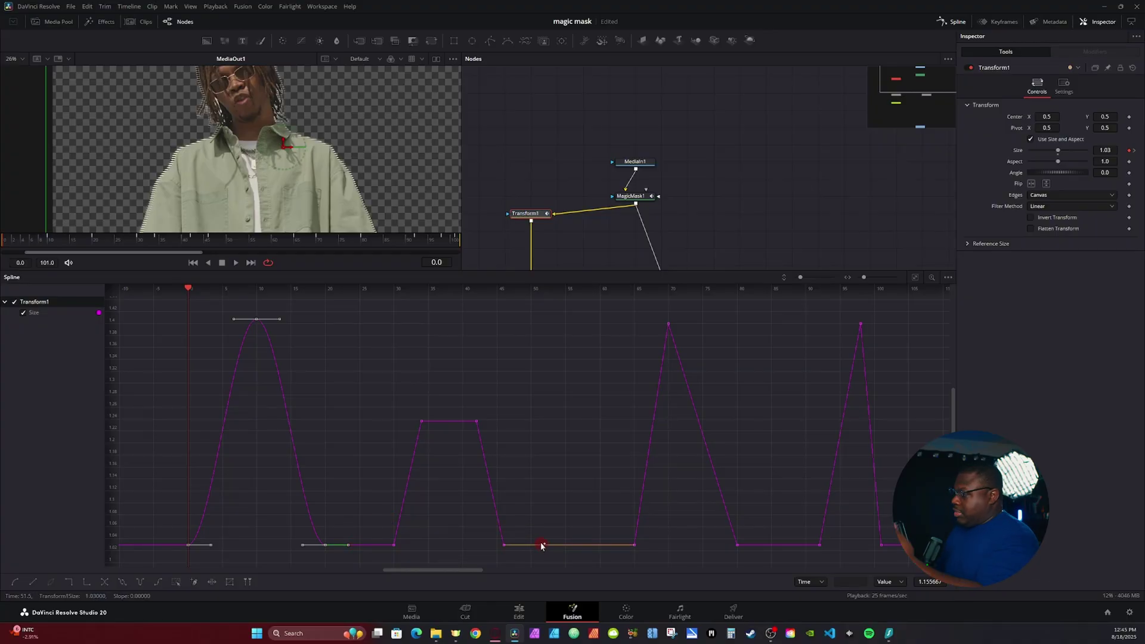
{"action": "left_click_drag", "start_coordinate": [524, 556], "coordinate": [391, 401]}
{"action": "key", "text": "shift+s"}
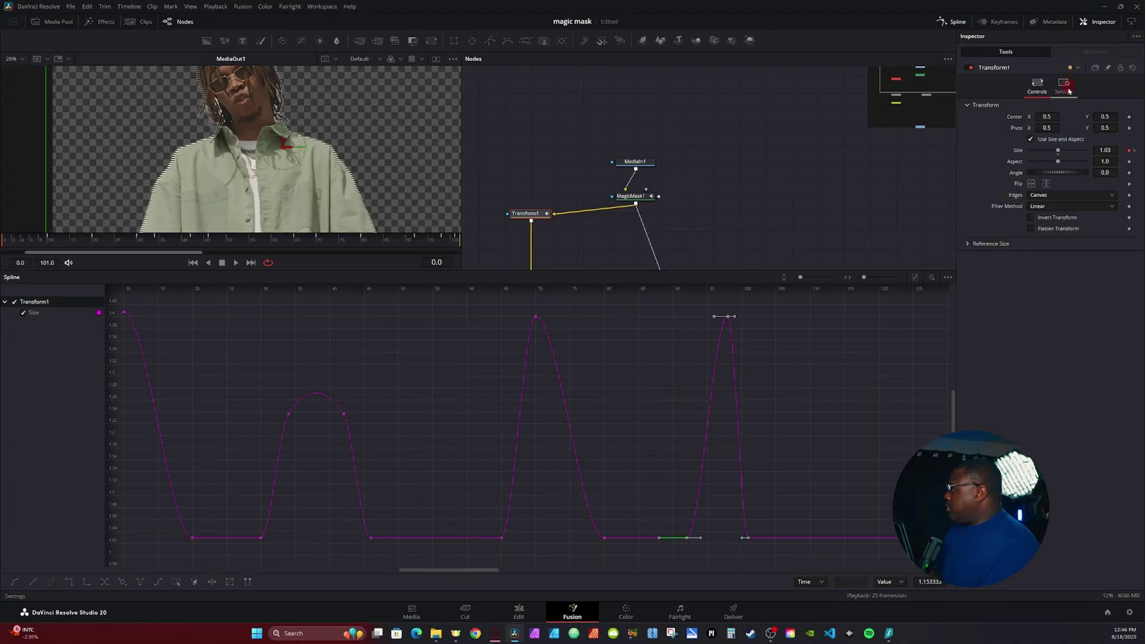
{"action": "left_click", "coordinate": [1064, 87]}
{"action": "left_click", "coordinate": [1031, 201]}
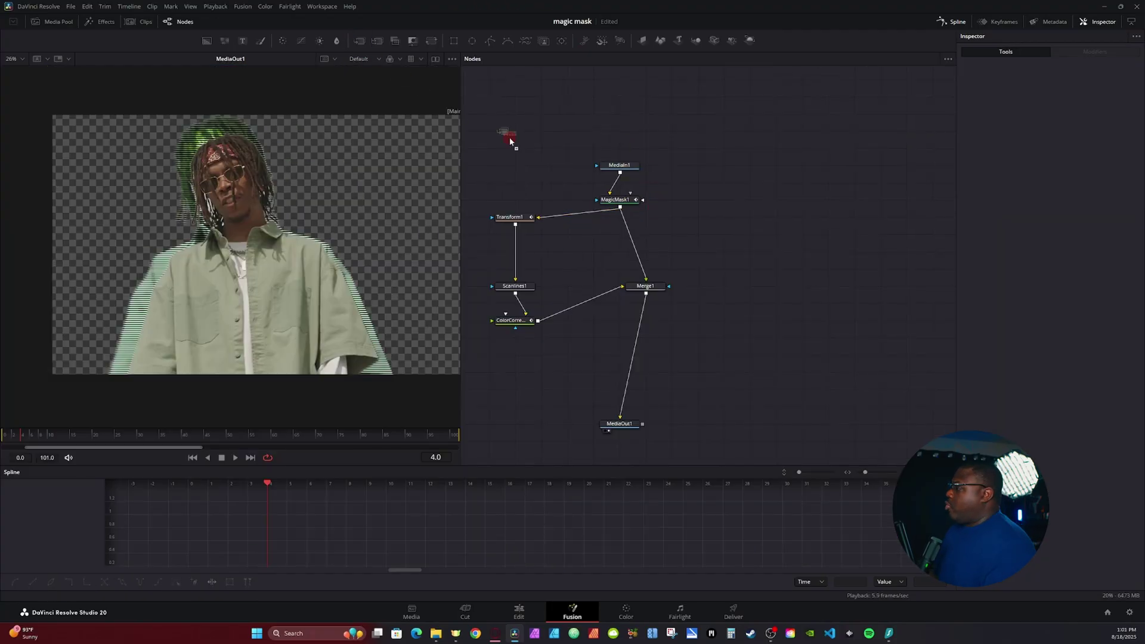
Step: Add two Merge nodes that bring the original MediaIn1 footage in behind Merge1's result ahead of MediaOut1, and scrub to check the composite
{"action": "key", "text": "ctrl+v"}
{"action": "left_click_drag", "start_coordinate": [620, 171], "coordinate": [744, 283]}
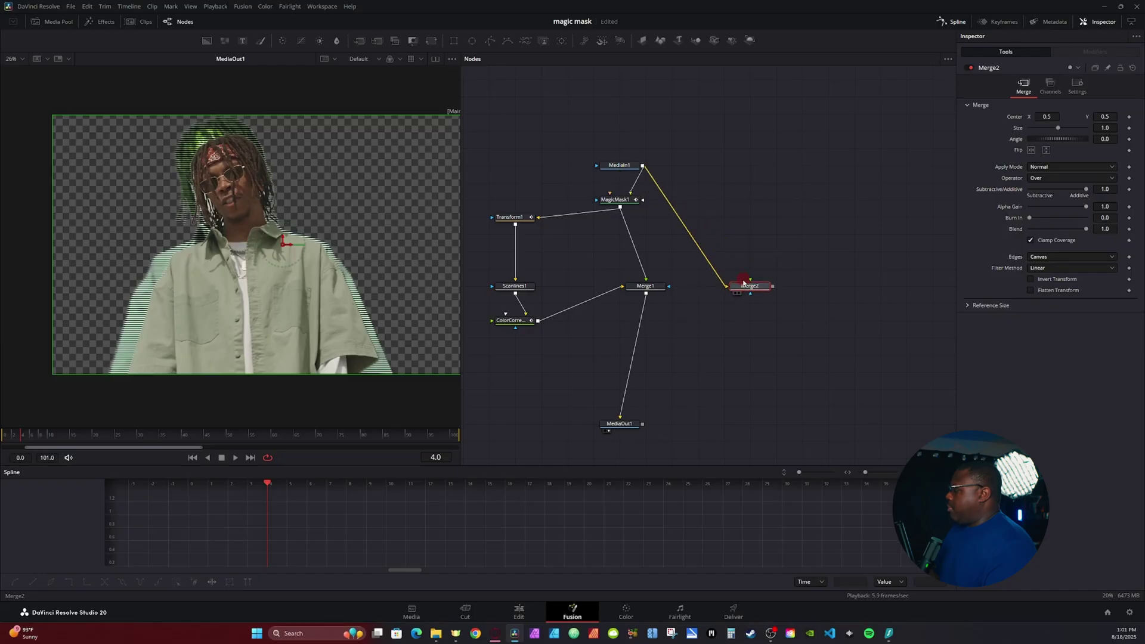
{"action": "left_click_drag", "start_coordinate": [832, 237], "coordinate": [656, 298]}
{"action": "left_click_drag", "start_coordinate": [808, 291], "coordinate": [680, 341]}
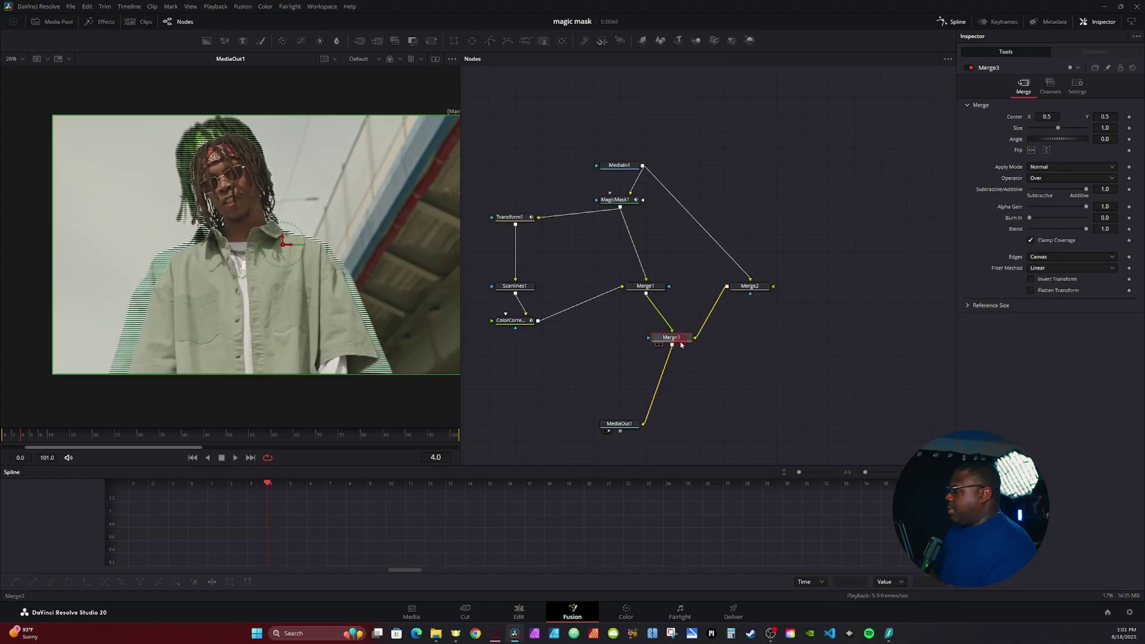
{"action": "left_click_drag", "start_coordinate": [9, 438], "coordinate": [74, 446]}
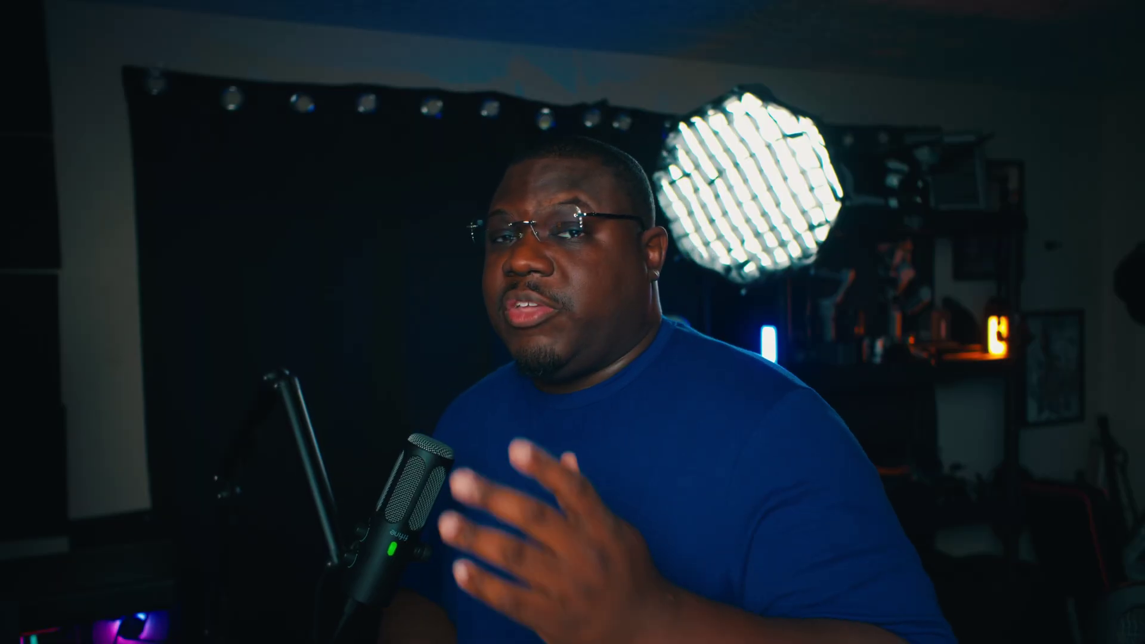
Step: Move the first second of the guy-looking-around clip onto V2 over the rapping clip's end and open it in Fusion
{"action": "left_click", "coordinate": [433, 441]}
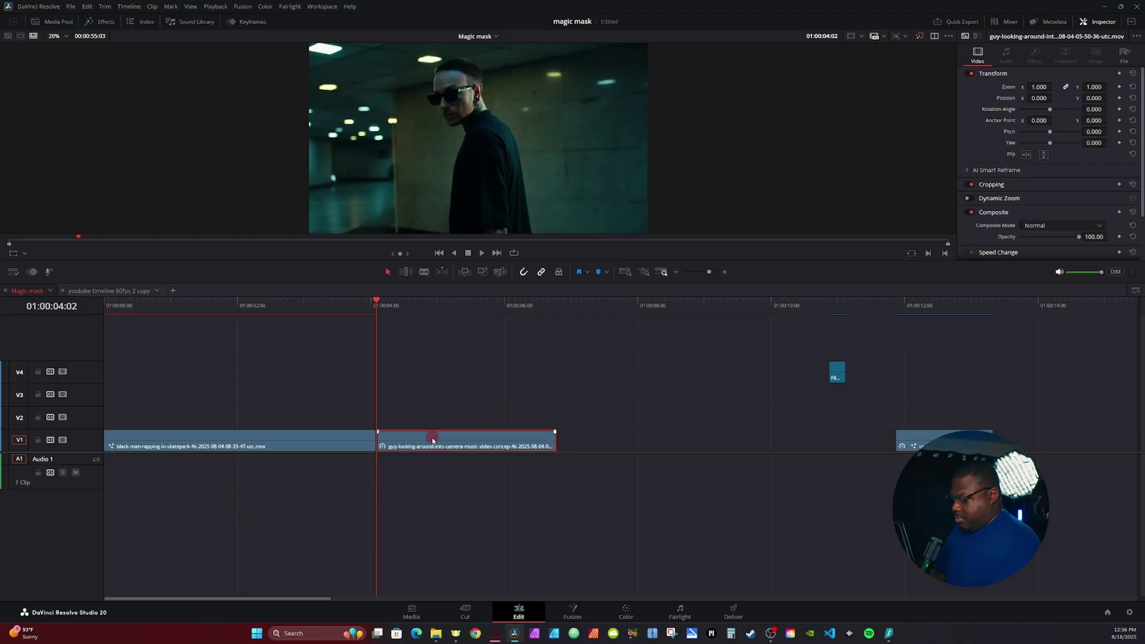
{"action": "left_click_drag", "start_coordinate": [433, 441], "coordinate": [435, 420]}
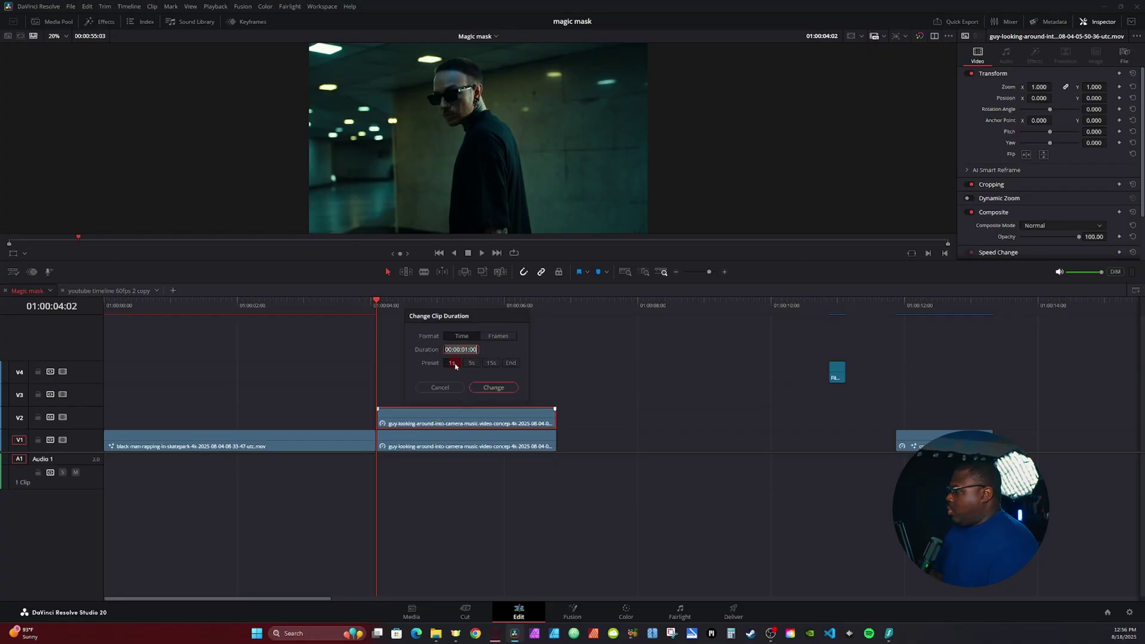
{"action": "left_click_drag", "start_coordinate": [397, 307], "coordinate": [445, 311]}
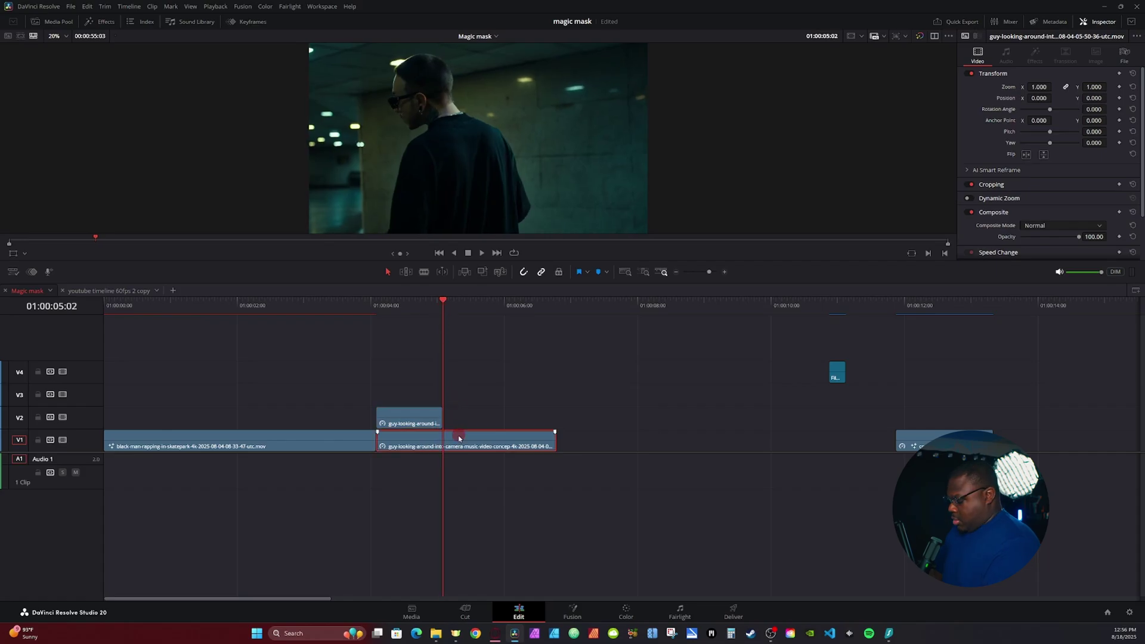
{"action": "left_click_drag", "start_coordinate": [465, 442], "coordinate": [343, 422]}
{"action": "left_click", "coordinate": [573, 610]}
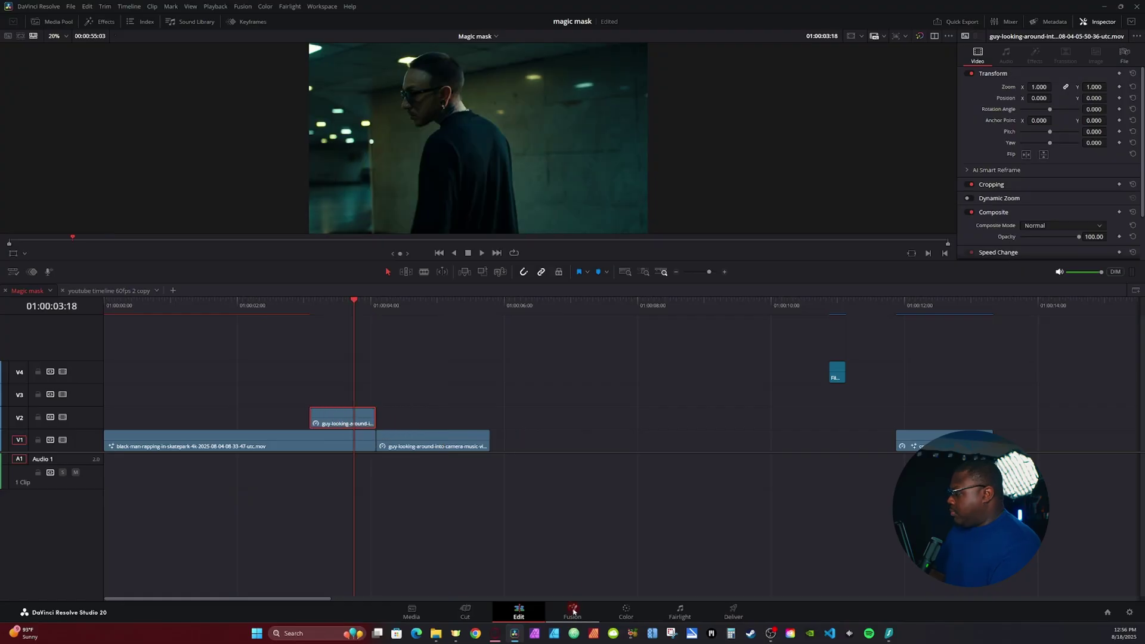
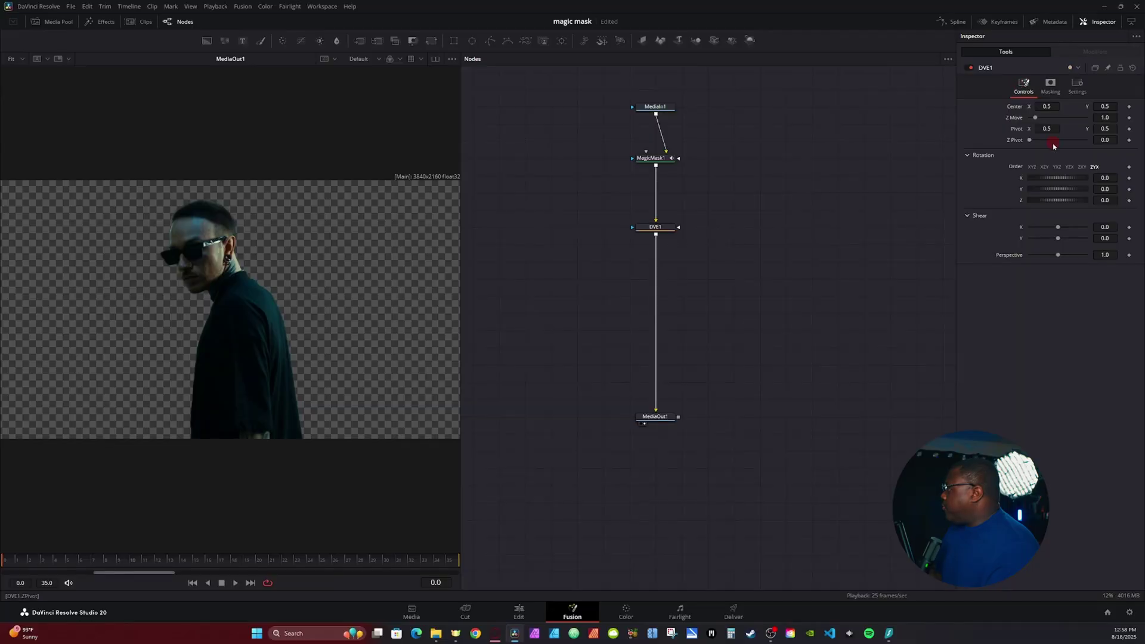
Step: Keyframe DVE1's Z Move from 0 to 1.0 and X Rotation from -90 to 0 between frames 0 and 35, and play it back
{"action": "left_click", "coordinate": [1129, 119]}
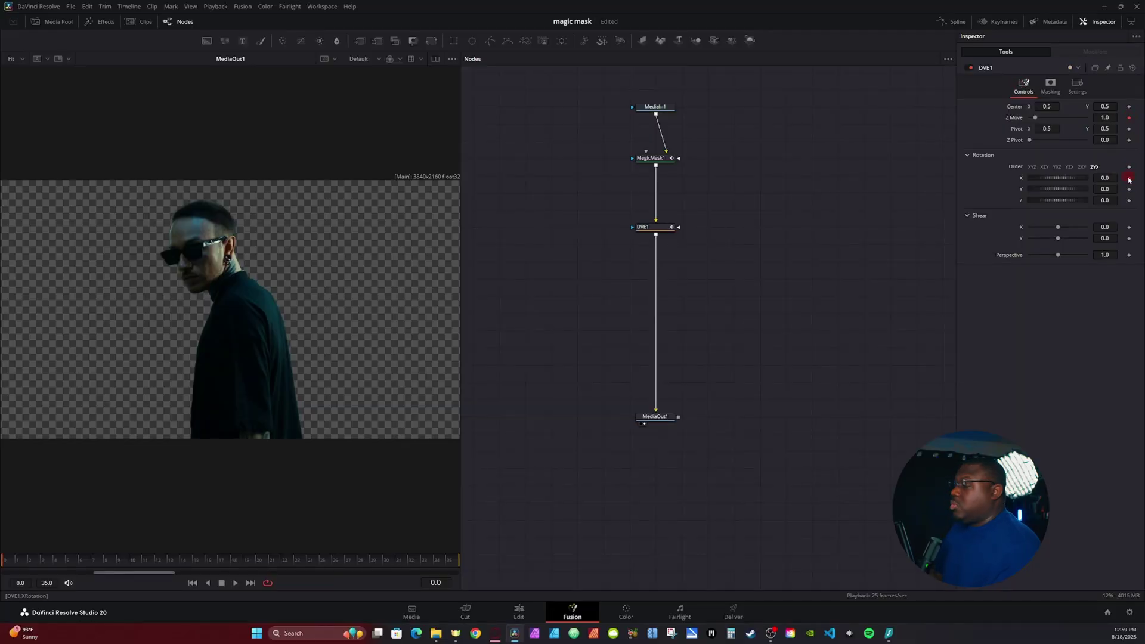
{"action": "left_click", "coordinate": [1107, 177]}
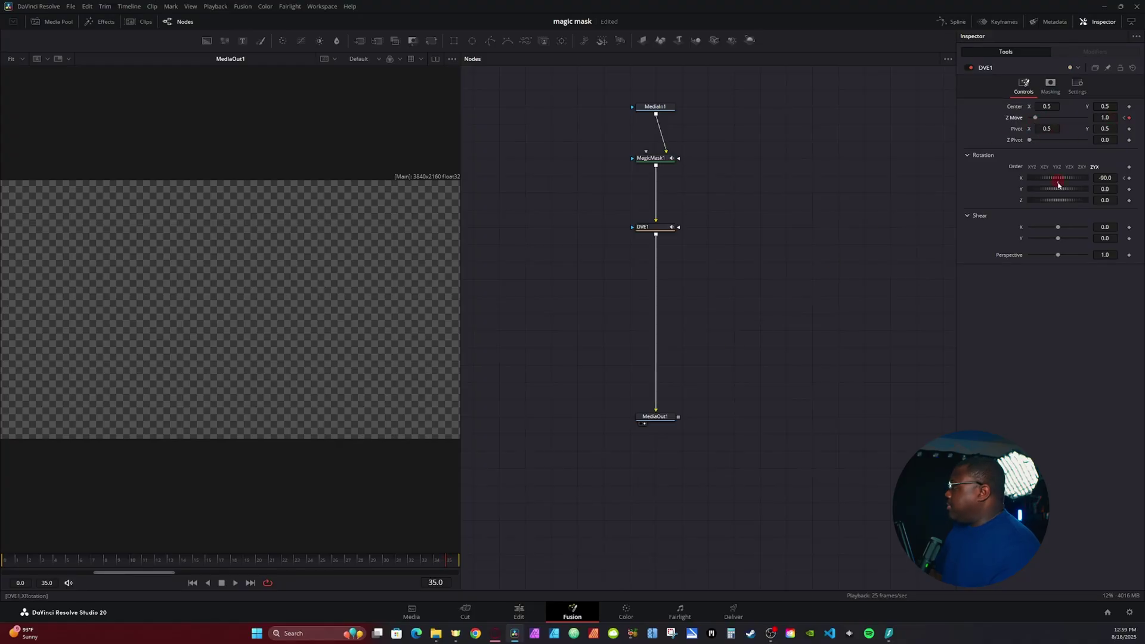
{"action": "key", "text": "space"}
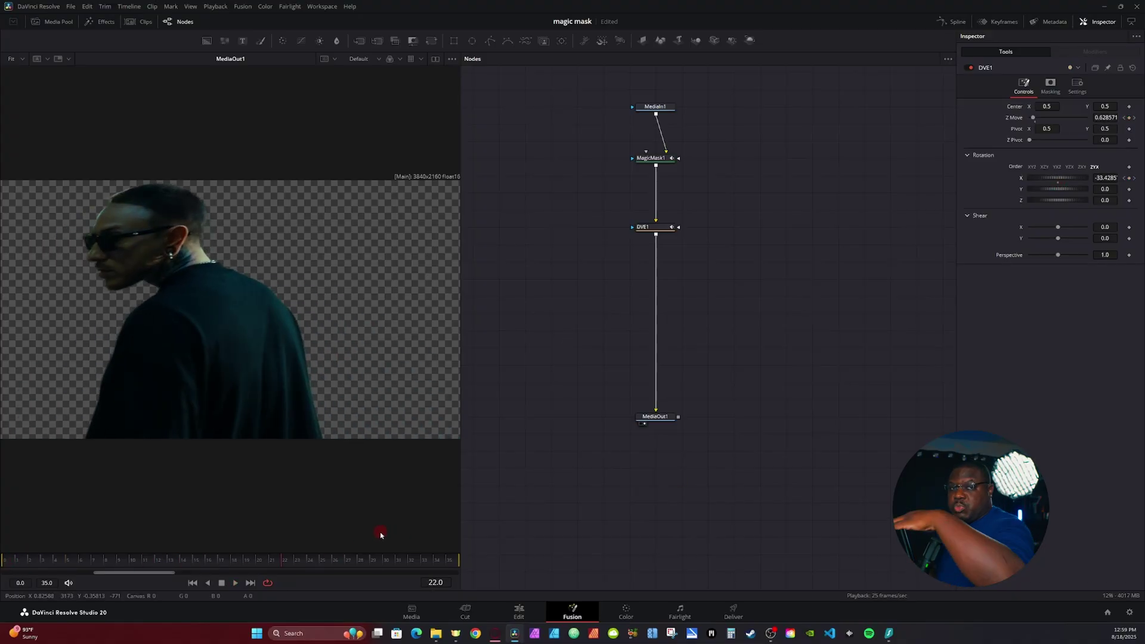
{"action": "key", "text": "space"}
Step: Enable motion blur for DVE1 with a Quality of 10
{"action": "left_click", "coordinate": [1077, 87]}
{"action": "left_click", "coordinate": [1031, 211]}
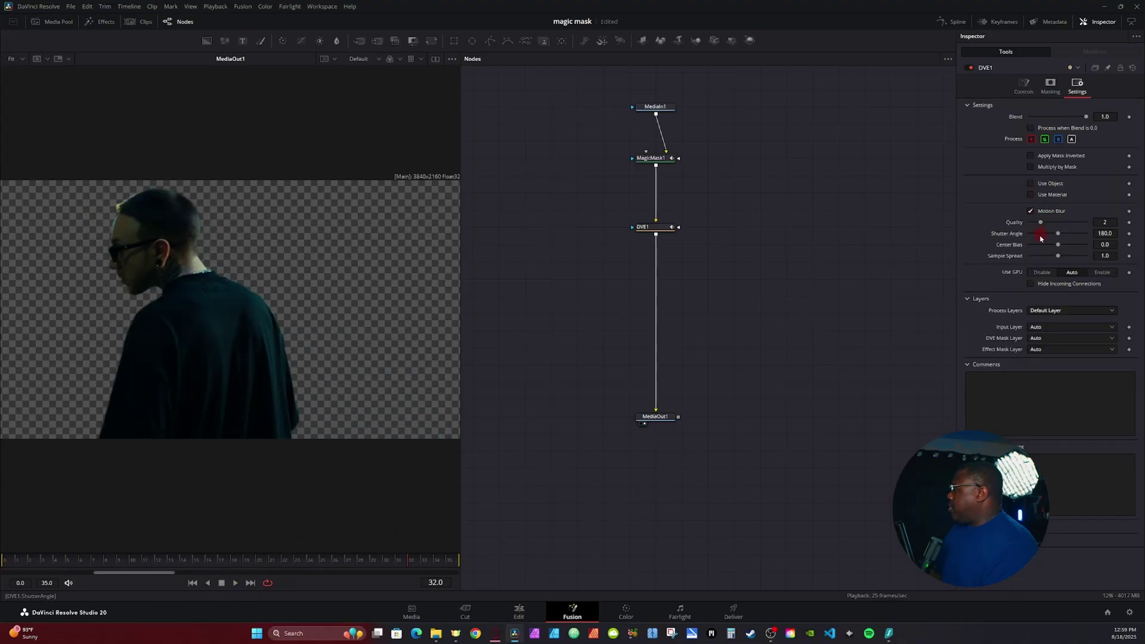
Step: Display DVE1's Z Move and X Rotation curves in the spline editor and apply an Ease preset to their keyframes
{"action": "left_click", "coordinate": [953, 22]}
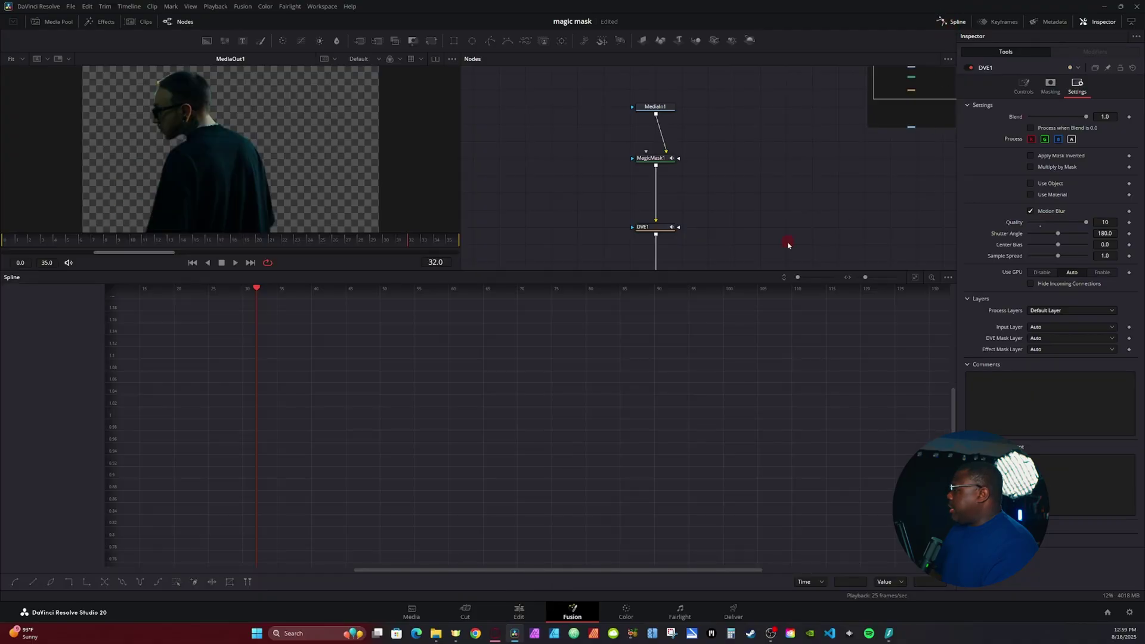
{"action": "left_click", "coordinate": [716, 199]}
{"action": "left_click", "coordinate": [650, 226]}
{"action": "left_click", "coordinate": [15, 300]}
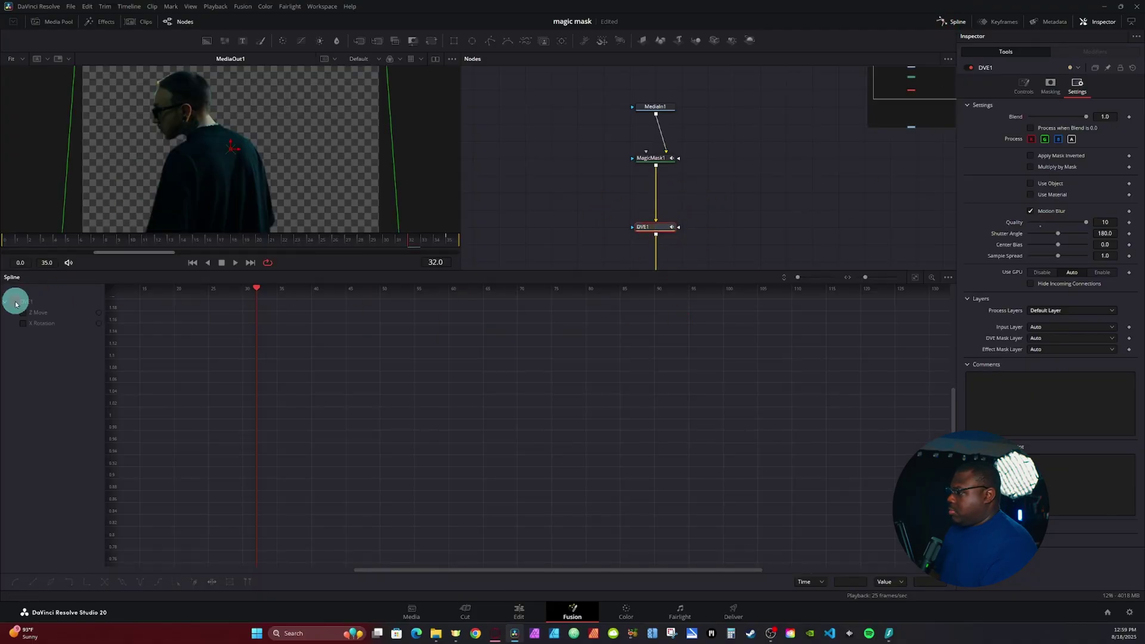
{"action": "left_click", "coordinate": [915, 279]}
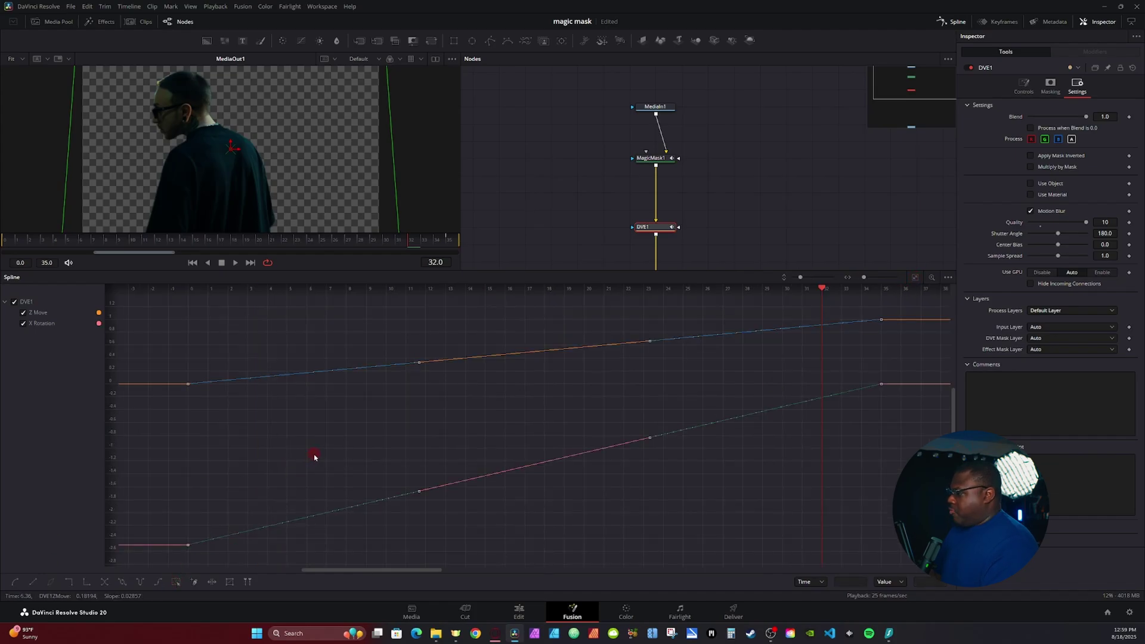
{"action": "right_click", "coordinate": [324, 428]}
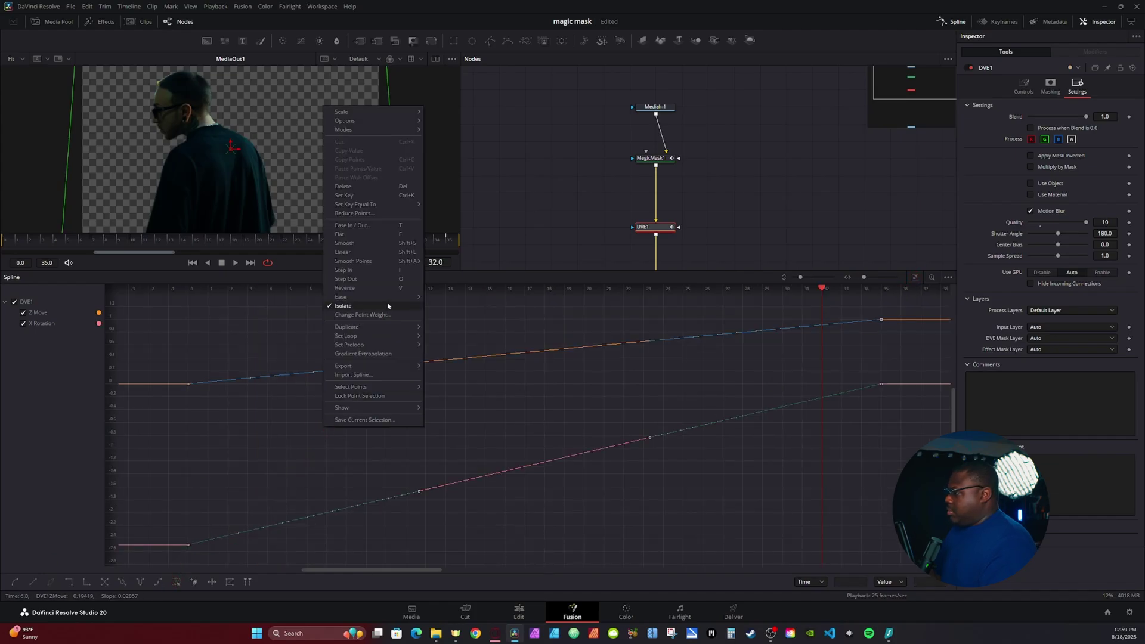
{"action": "mouse_move", "coordinate": [388, 296]}
{"action": "left_click", "coordinate": [446, 325]}
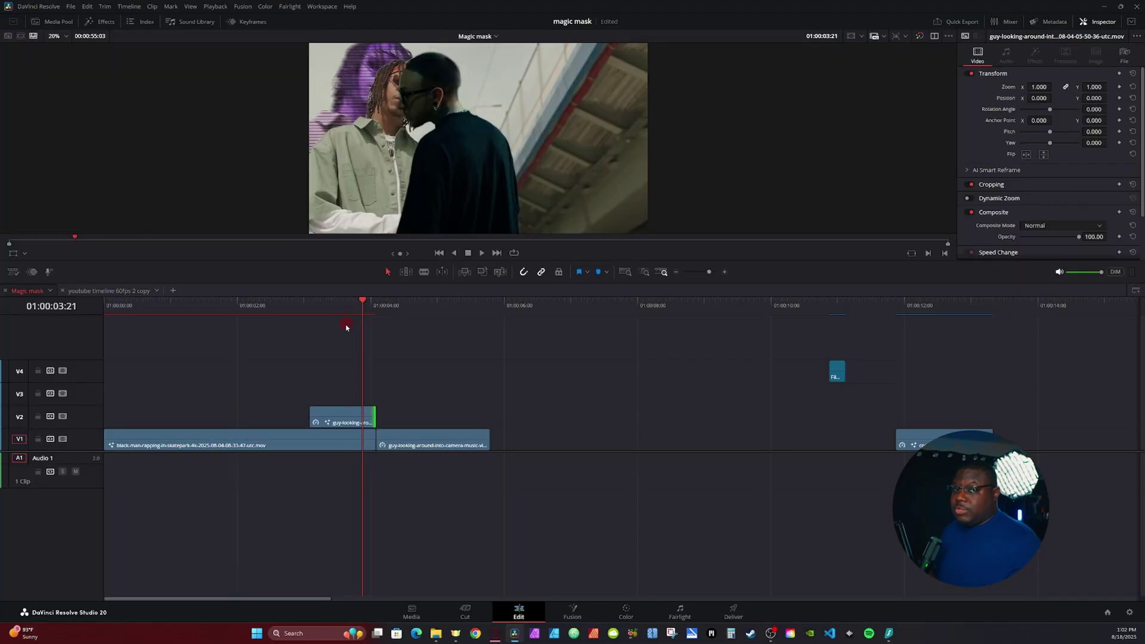
Step: Save the project and ripple-trim the V2 cutout and rapping clips to end at 01:00:03:19, previewing the transition
{"action": "key", "text": "ctrl+s"}
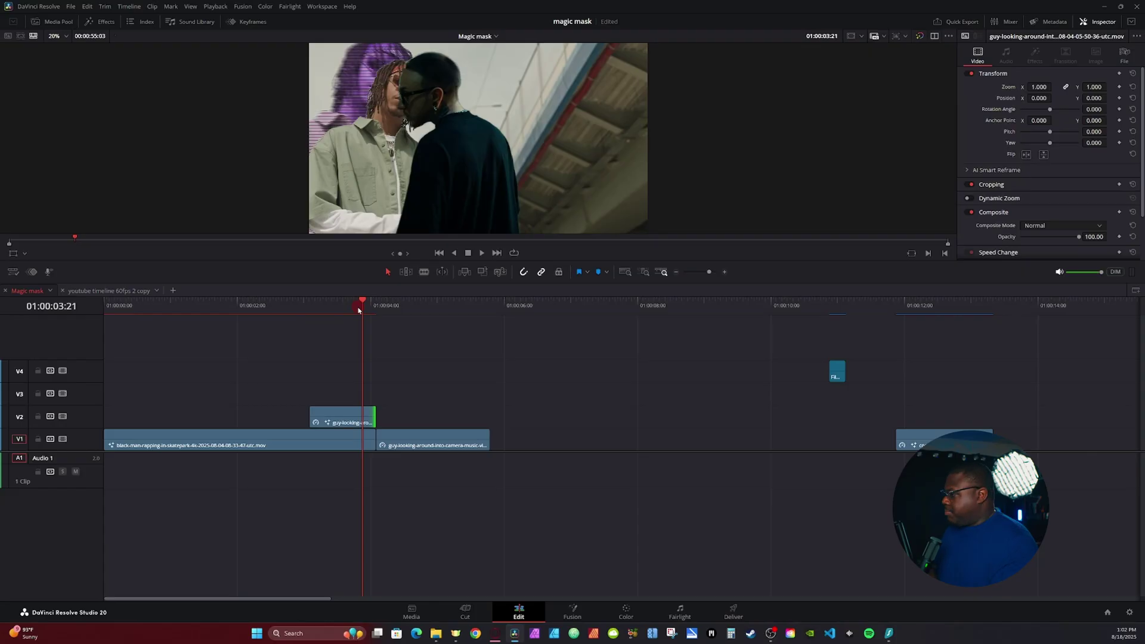
{"action": "left_click", "coordinate": [359, 309]}
{"action": "mouse_move", "coordinate": [375, 415]}
{"action": "left_mouse_down"}
{"action": "mouse_move", "coordinate": [357, 411]}
{"action": "mouse_move", "coordinate": [405, 438]}
{"action": "mouse_move", "coordinate": [382, 434]}
{"action": "left_mouse_up"}
{"action": "left_click", "coordinate": [336, 310]}
{"action": "key", "text": "space"}
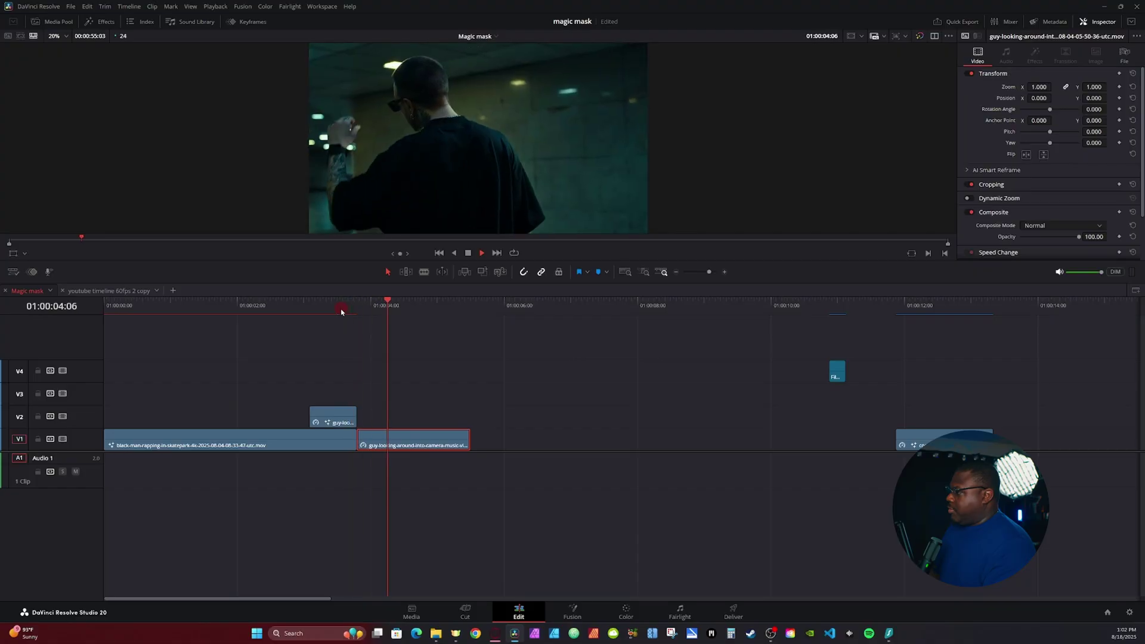
{"action": "key", "text": "space"}
Step: Place the Frame Slam 1 effect from the RMV2 power bin on V3 above the cut between the two clips
{"action": "left_click", "coordinate": [52, 21]}
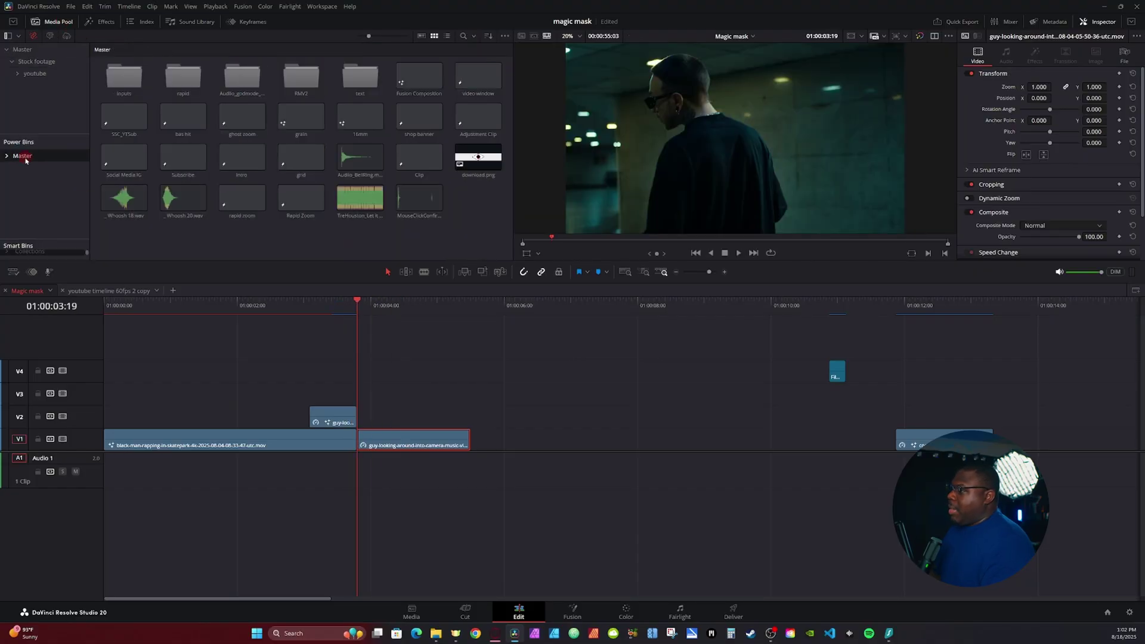
{"action": "left_click", "coordinate": [311, 81]}
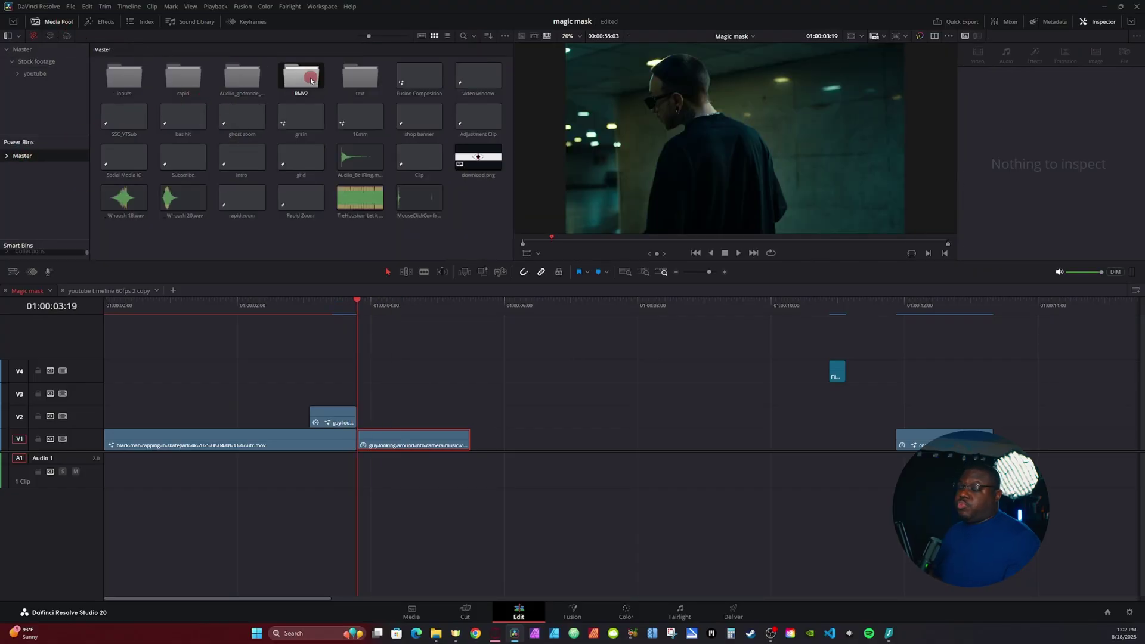
{"action": "double_click", "coordinate": [311, 78]}
{"action": "scroll", "coordinate": [302, 109], "scroll_direction": "down", "scroll_amount": 1}
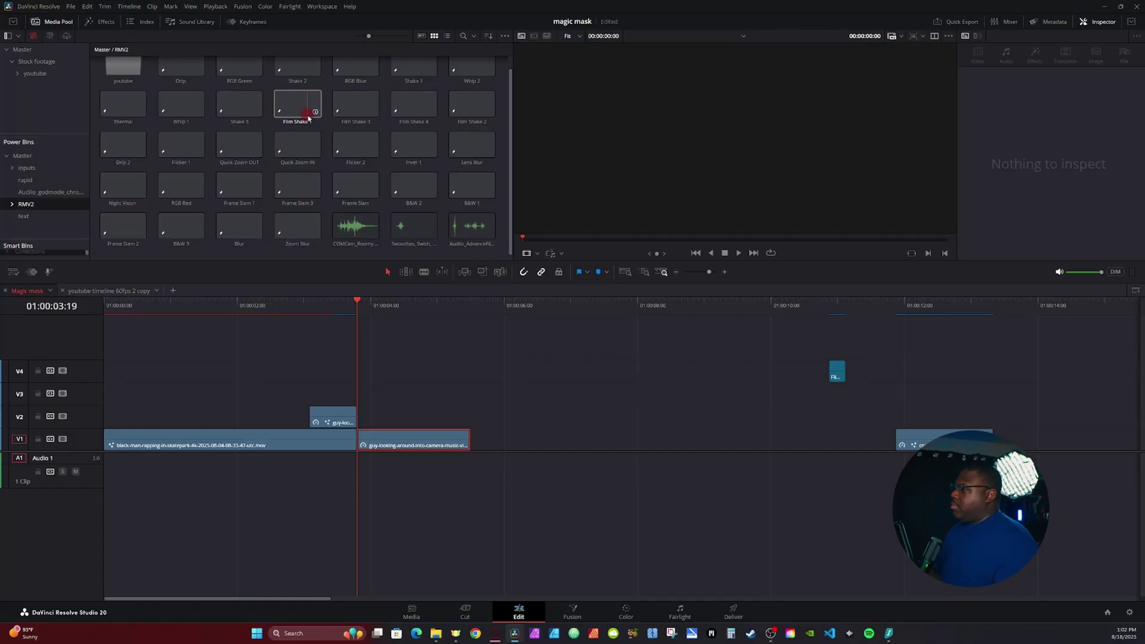
{"action": "left_click", "coordinate": [338, 150]}
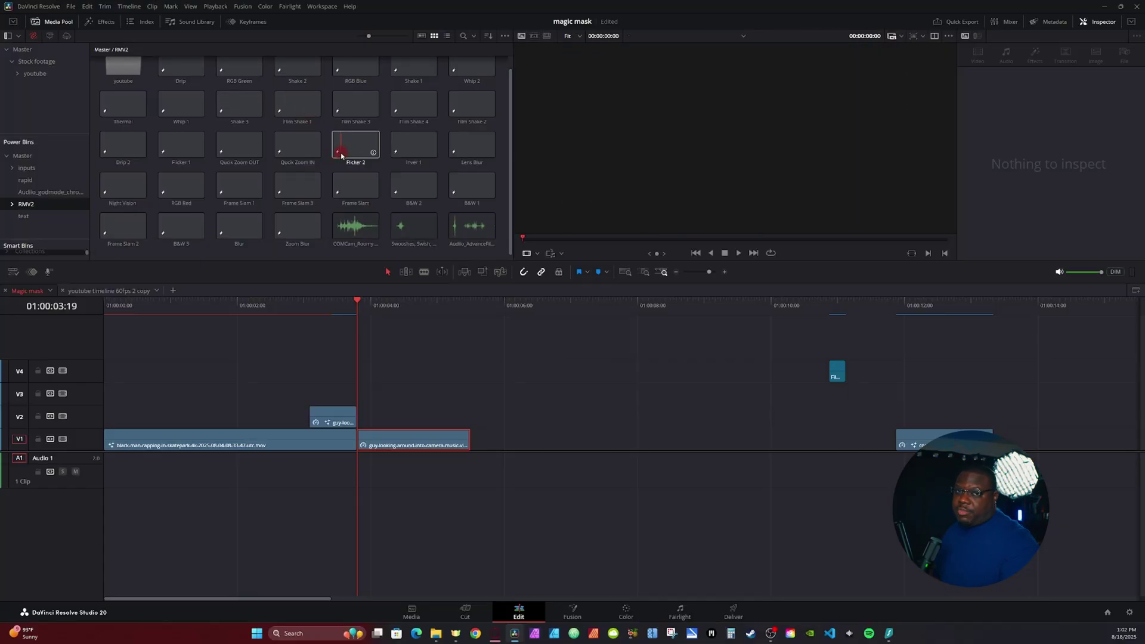
{"action": "left_click_drag", "start_coordinate": [237, 187], "coordinate": [361, 395]}
{"action": "left_click", "coordinate": [364, 402]}
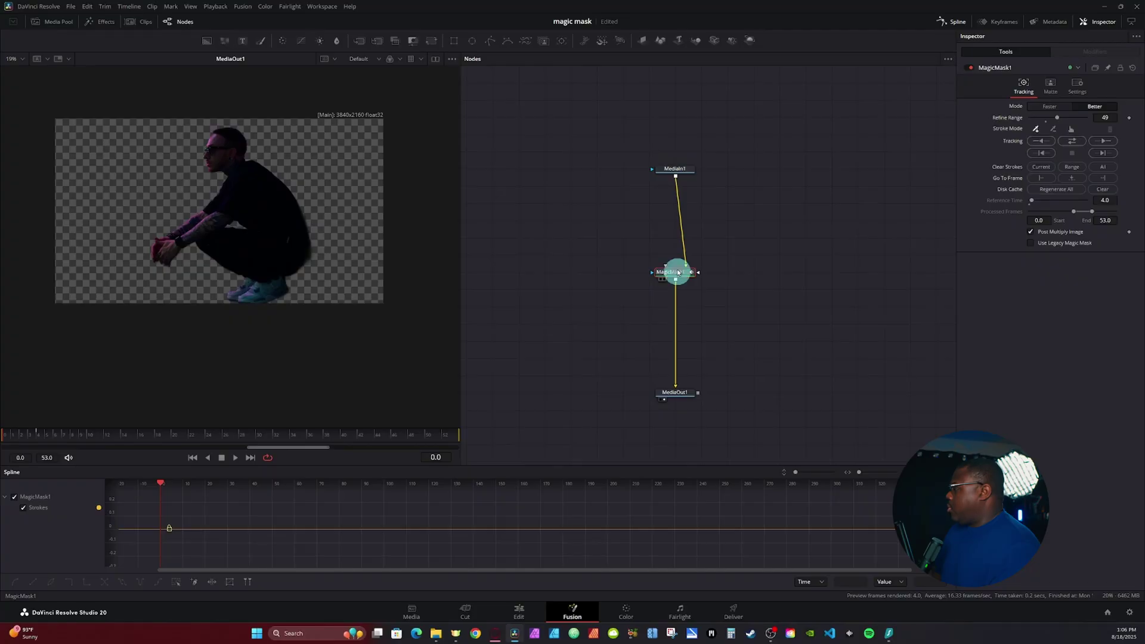
Step: Add an Object Removal node fed by MediaIn1 with MagicMask1 as its matte, and output it to MediaOut1
{"action": "left_click_drag", "start_coordinate": [677, 268], "coordinate": [672, 238]}
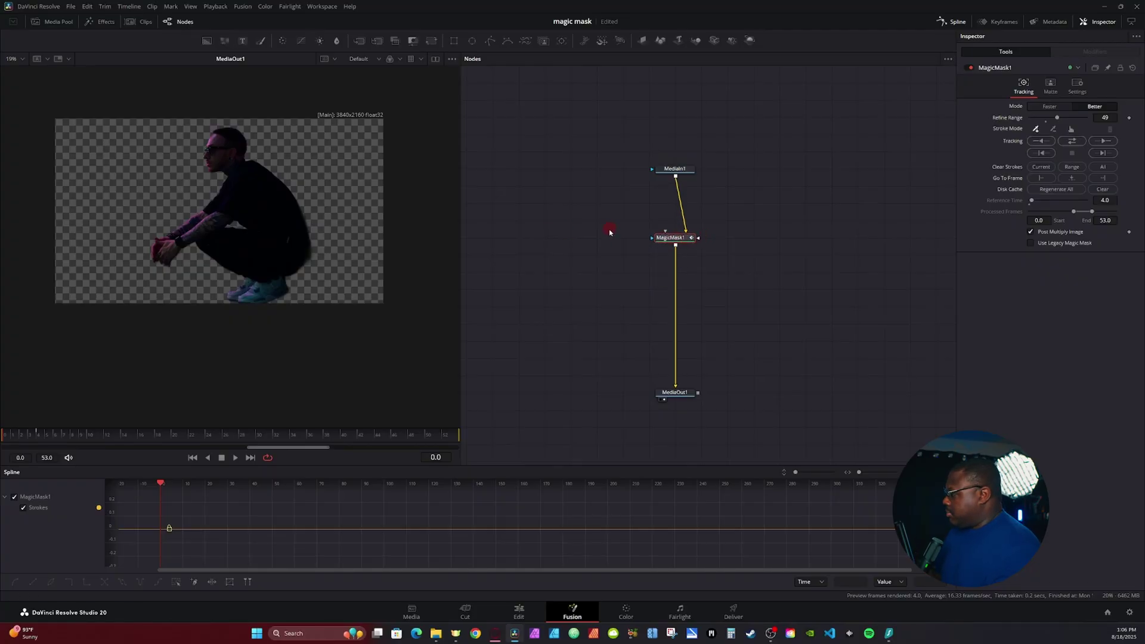
{"action": "key", "text": "shift+space"}
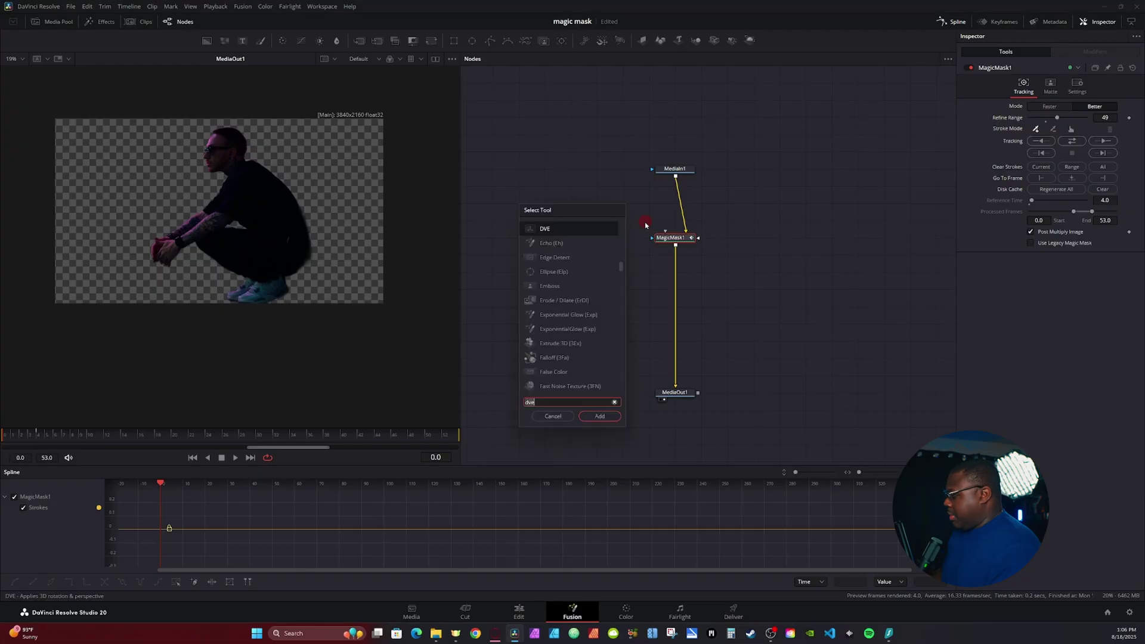
{"action": "type", "text": "ob"}
{"action": "key", "text": "Return"}
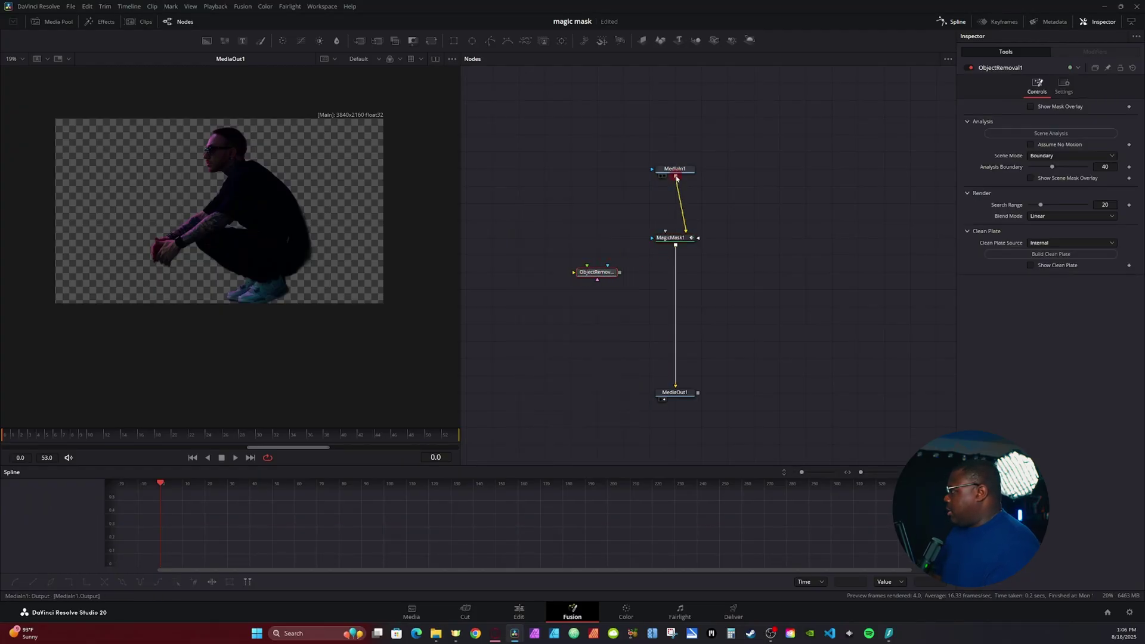
{"action": "left_click_drag", "start_coordinate": [675, 177], "coordinate": [586, 276]}
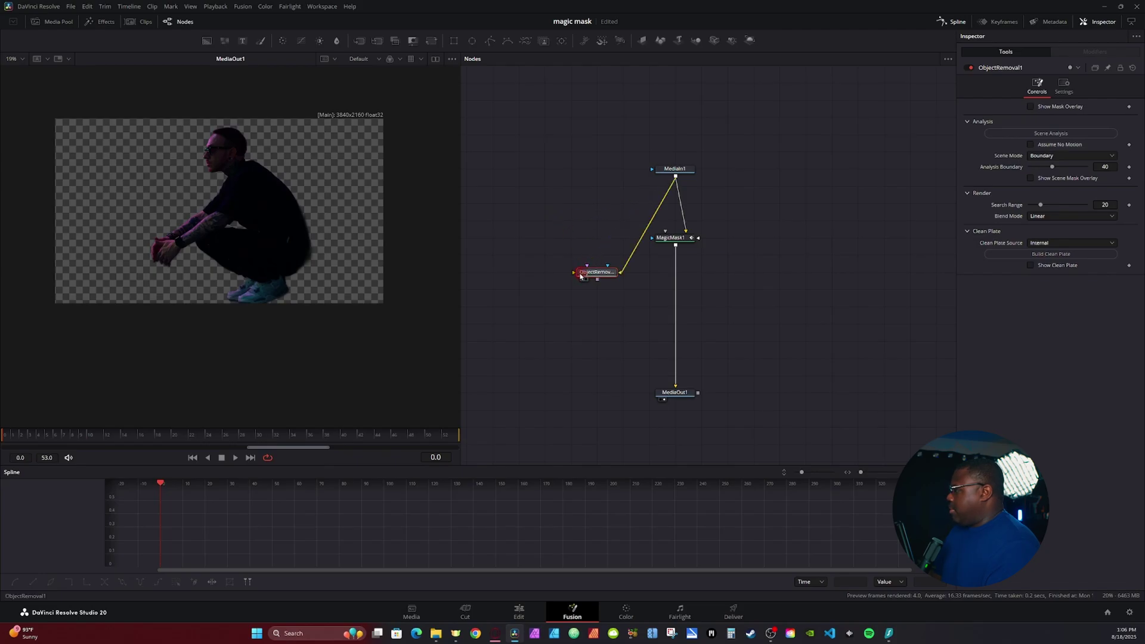
{"action": "left_click_drag", "start_coordinate": [673, 250], "coordinate": [670, 392]}
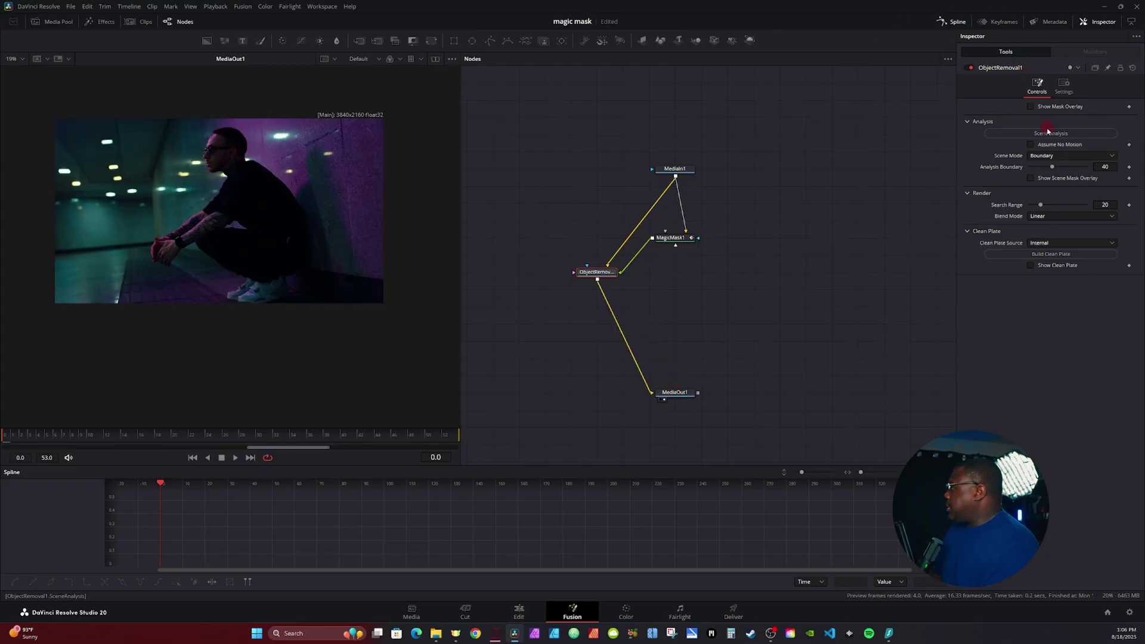
Step: Save the project, set Object Removal's Scene Mode to Background, and show both the mask and scene mask overlays
{"action": "left_click", "coordinate": [1030, 107]}
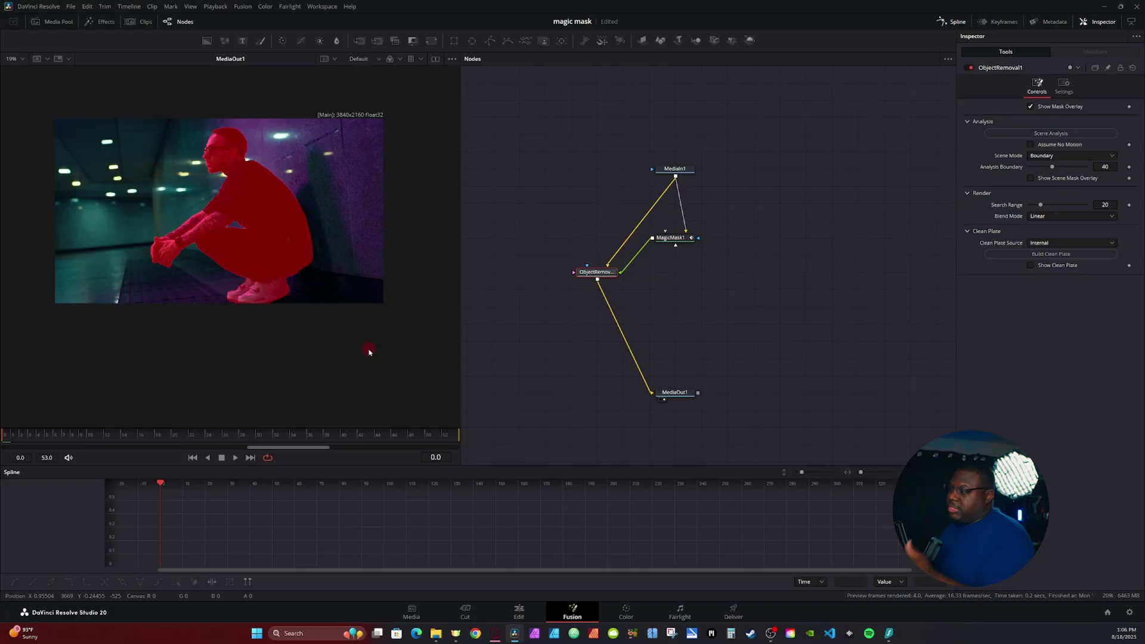
{"action": "key", "text": "ctrl+s"}
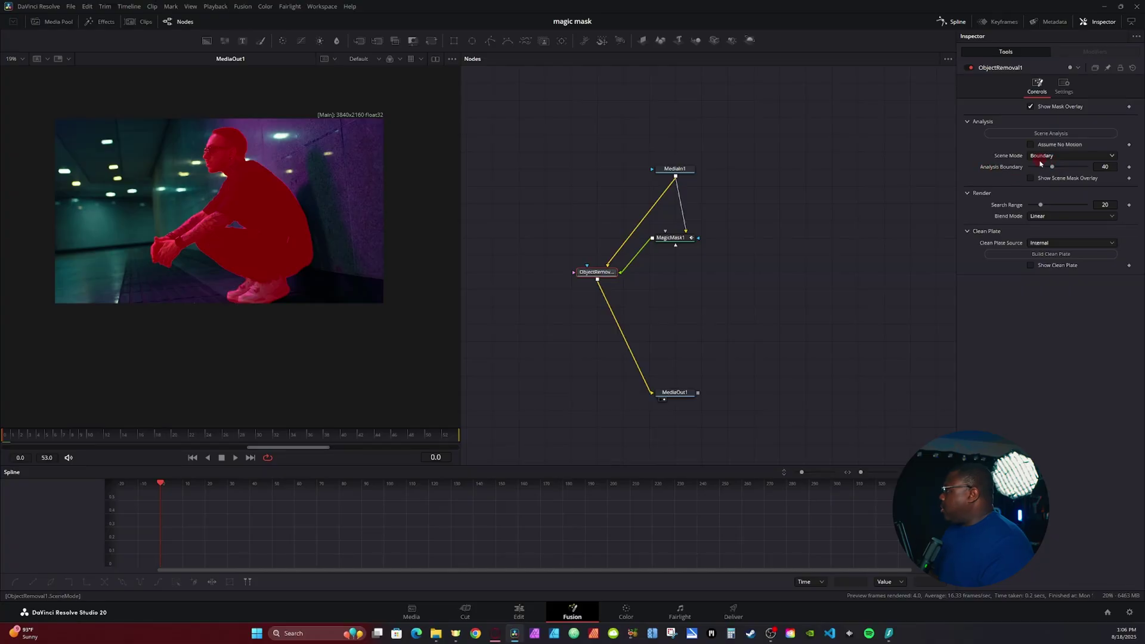
{"action": "left_click", "coordinate": [1062, 159]}
{"action": "left_click", "coordinate": [1063, 168]}
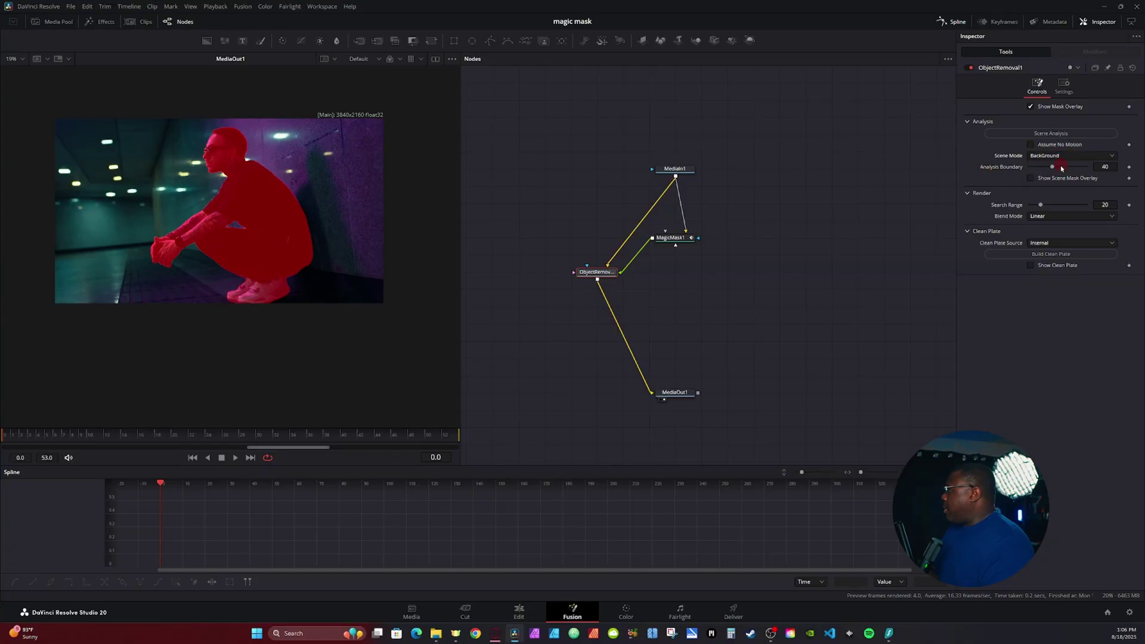
{"action": "left_click", "coordinate": [1030, 178]}
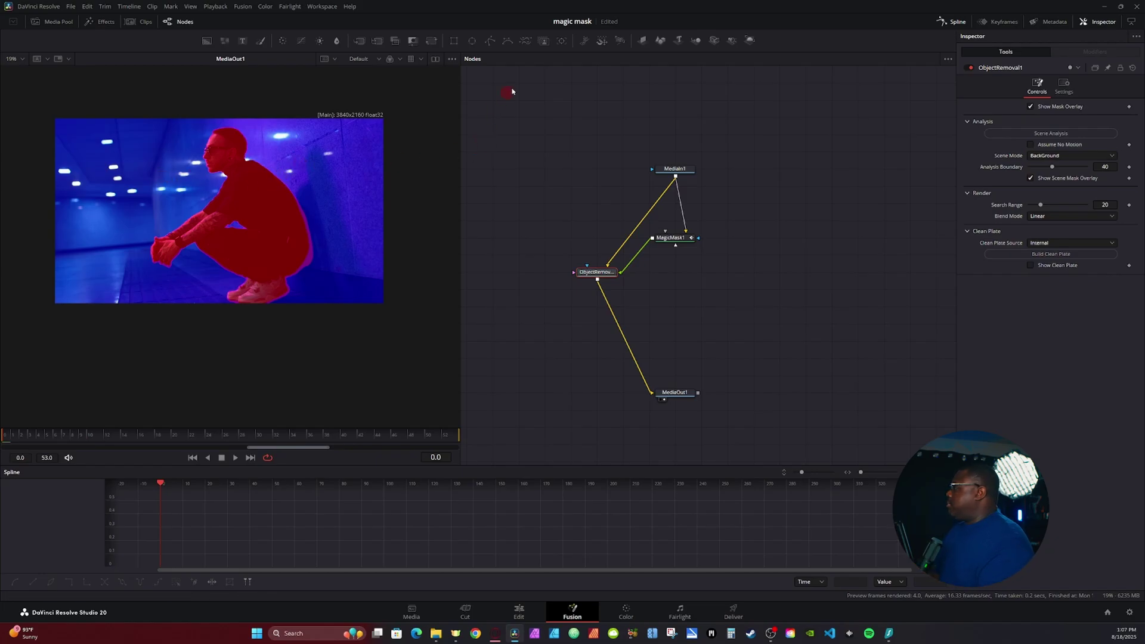
Step: Run Object Removal's scene analysis, hide both mask overlays, and build the clean plate to erase the crouching man
{"action": "left_click", "coordinate": [1069, 133]}
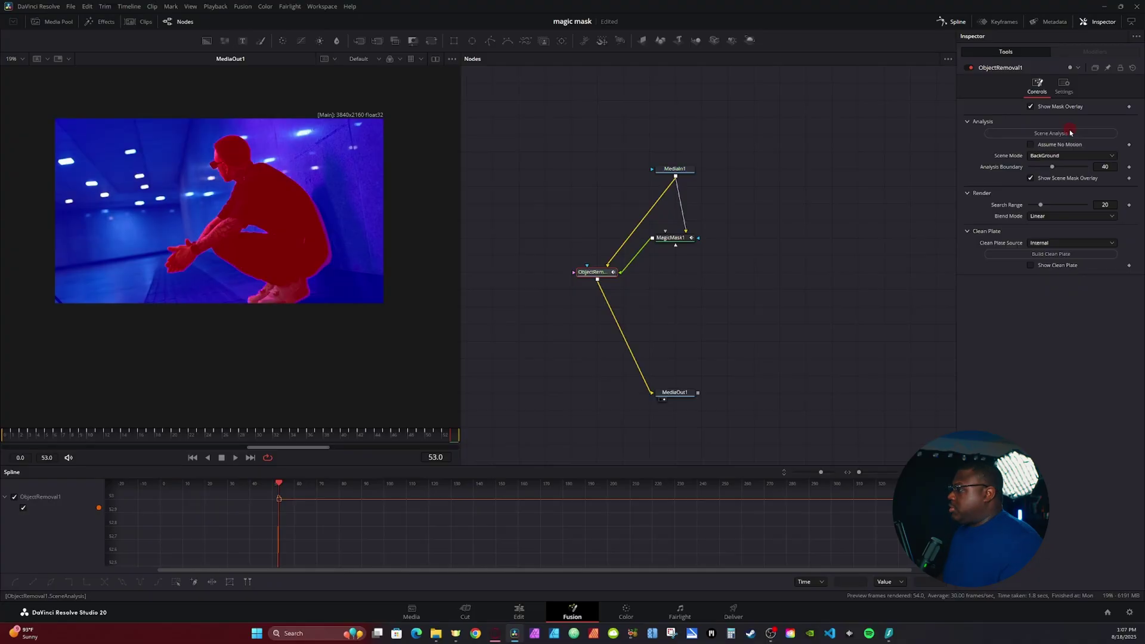
{"action": "left_click", "coordinate": [1031, 107]}
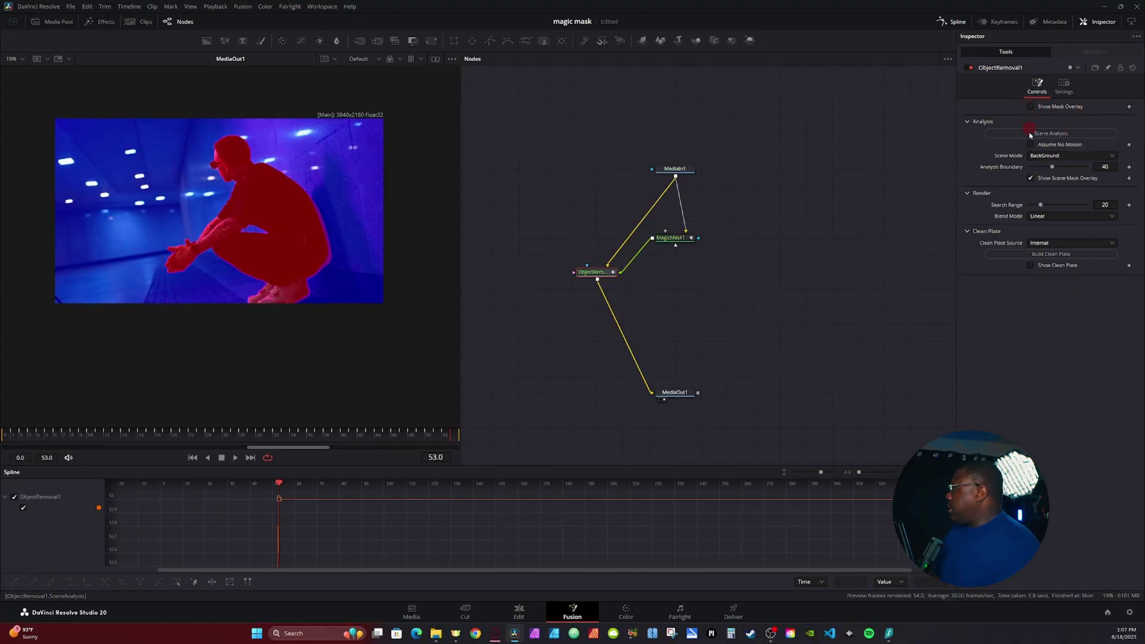
{"action": "left_click", "coordinate": [1028, 257]}
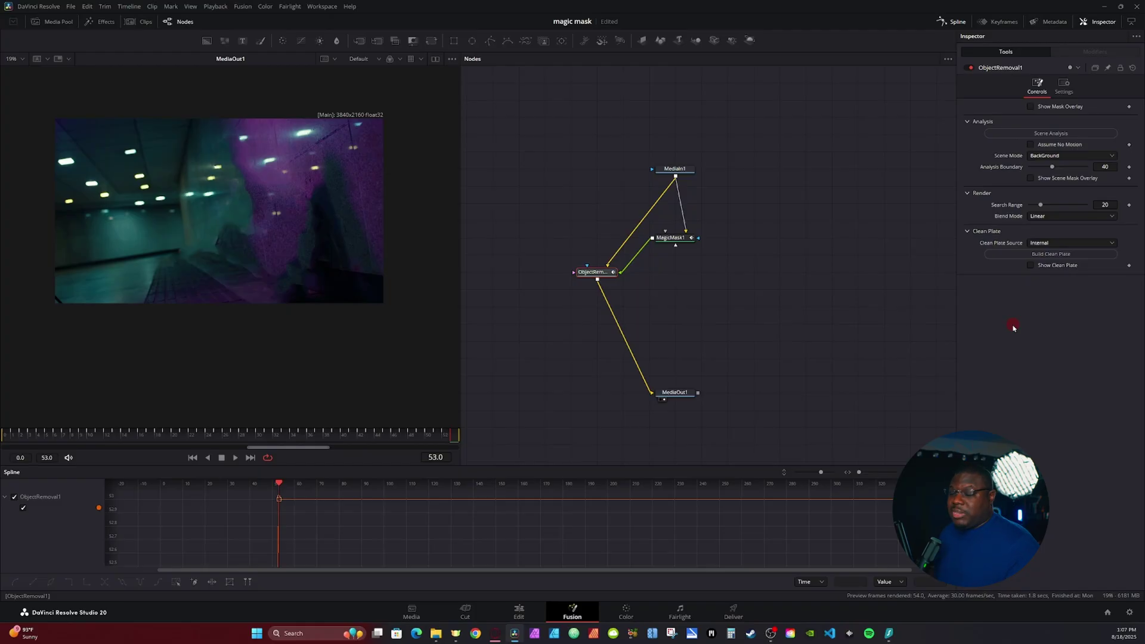
Step: Set MagicMask1's matte Blur to 0 and Erode/Dilate to 0.0013 while inspecting the cleaned background up close
{"action": "left_click", "coordinate": [666, 240]}
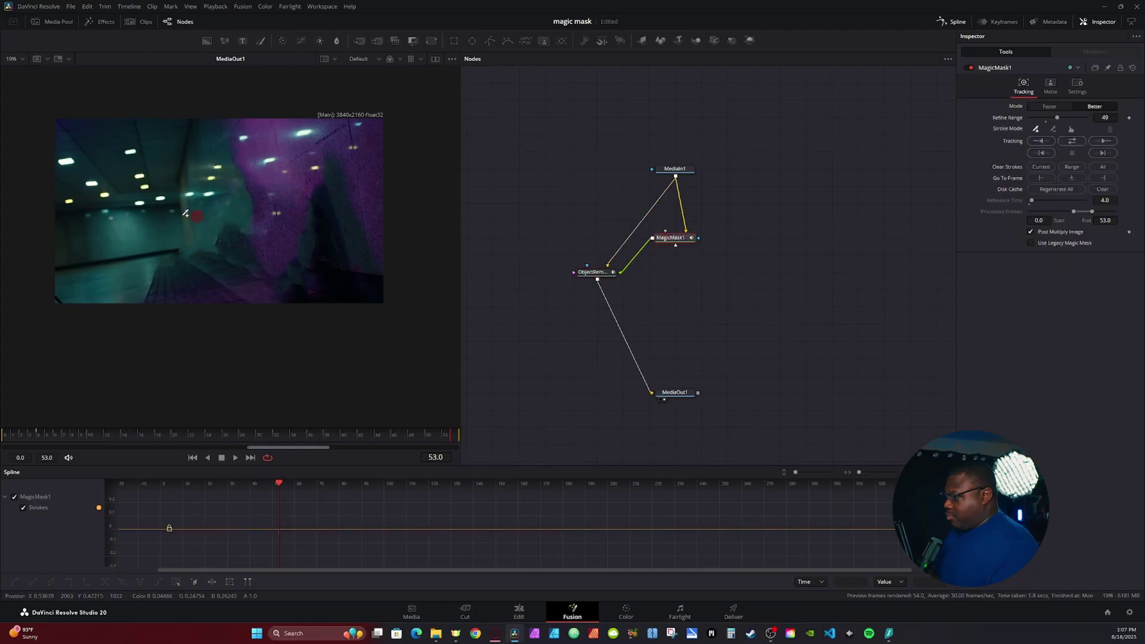
{"action": "scroll", "coordinate": [261, 209], "scroll_direction": "up", "scroll_amount": 4}
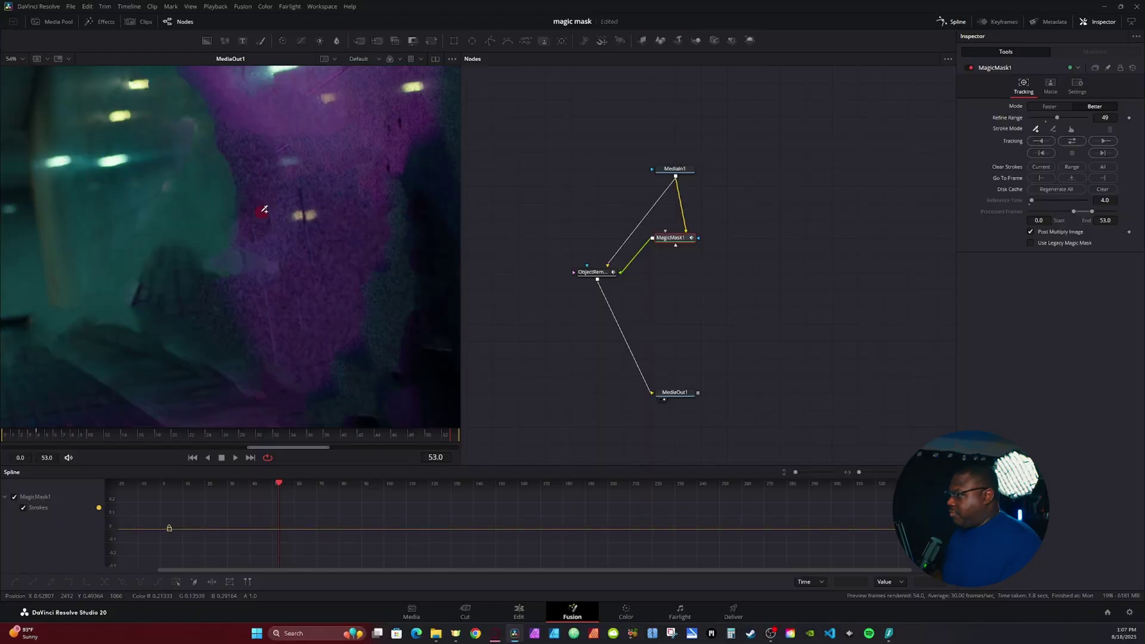
{"action": "scroll", "coordinate": [264, 210], "scroll_direction": "up", "scroll_amount": 3}
{"action": "left_click", "coordinate": [1049, 86]}
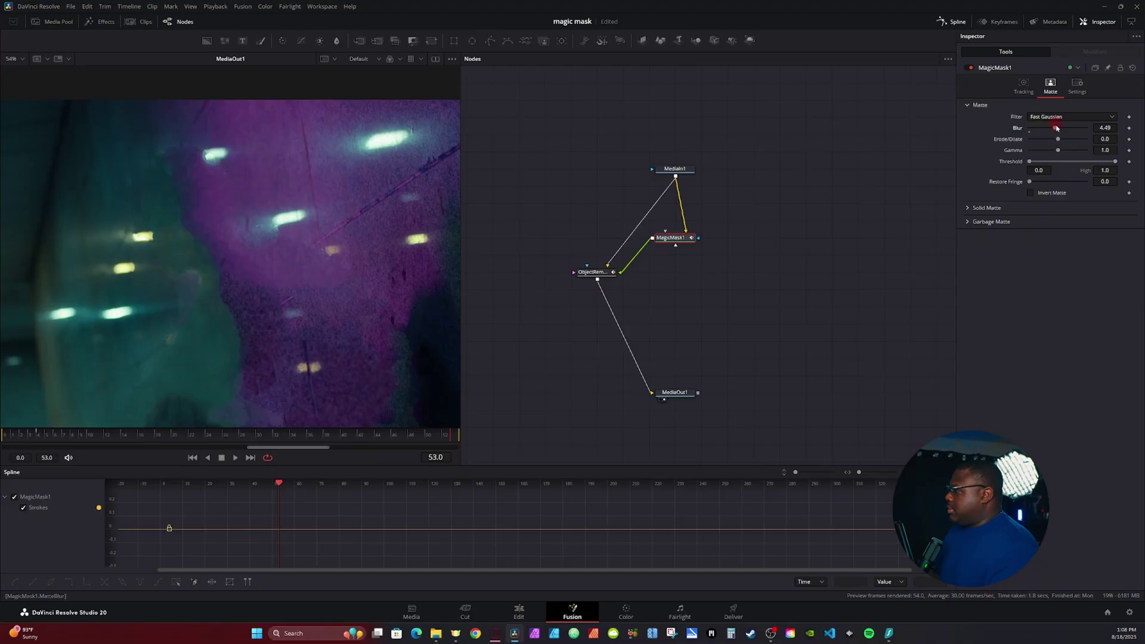
{"action": "left_click_drag", "start_coordinate": [1056, 128], "coordinate": [1086, 127]}
{"action": "scroll", "coordinate": [274, 176], "scroll_direction": "up", "scroll_amount": 2}
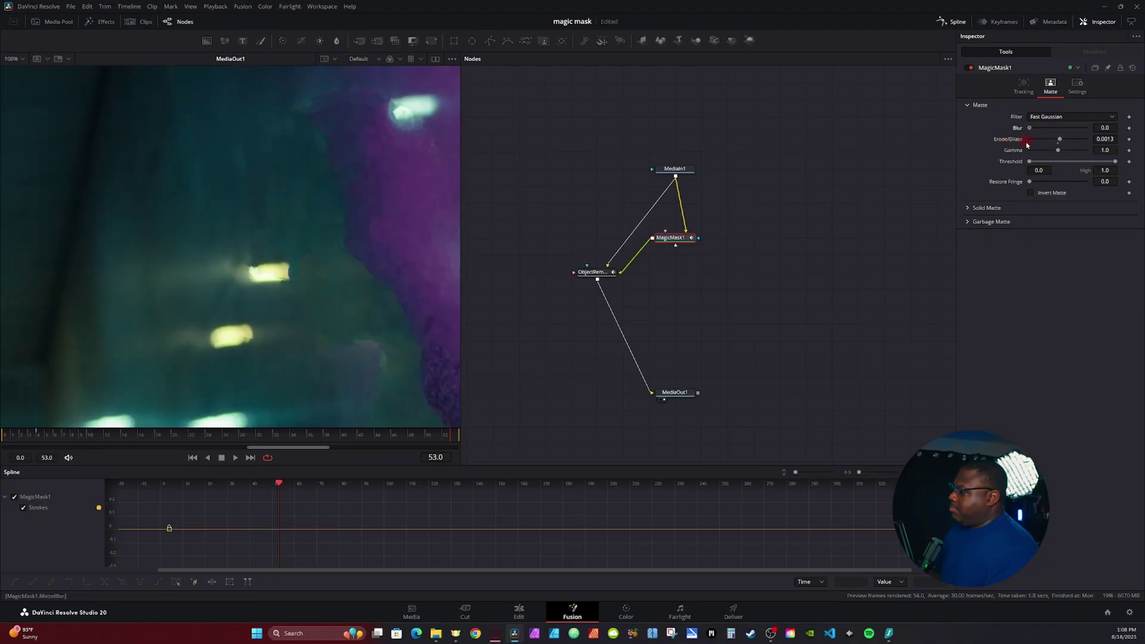
{"action": "scroll", "coordinate": [256, 192], "scroll_direction": "down", "scroll_amount": 4}
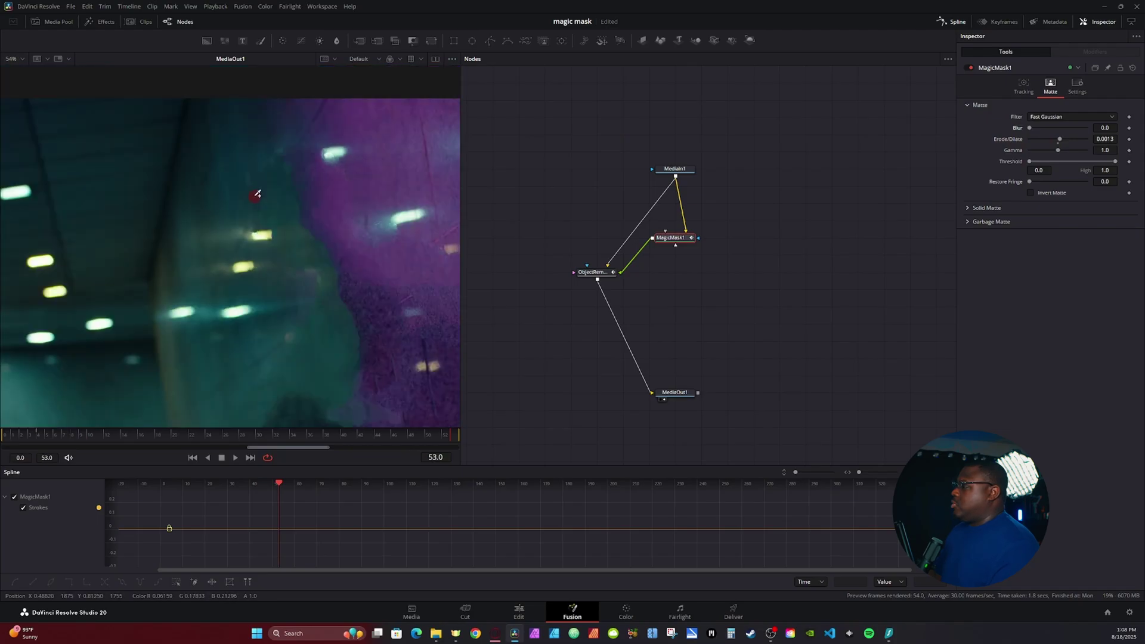
{"action": "scroll", "coordinate": [257, 194], "scroll_direction": "down", "scroll_amount": 1}
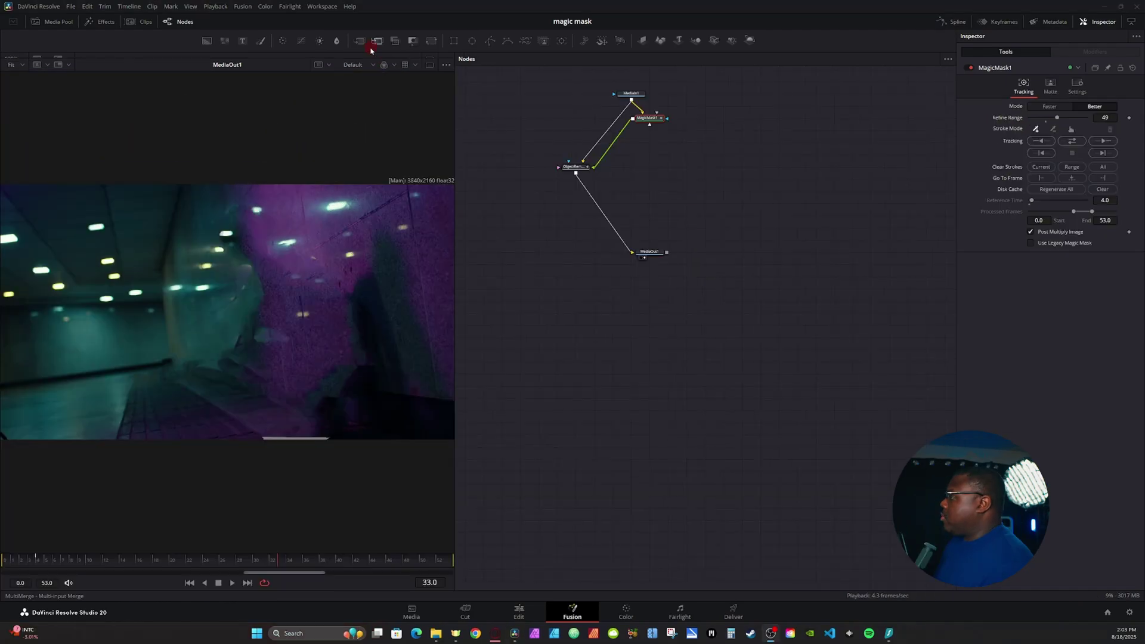
Step: Merge MagicMask1's cutout as foreground over the Object Removal background, swap the Merge inputs, and output the Merge to MediaOut1
{"action": "left_click", "coordinate": [359, 40]}
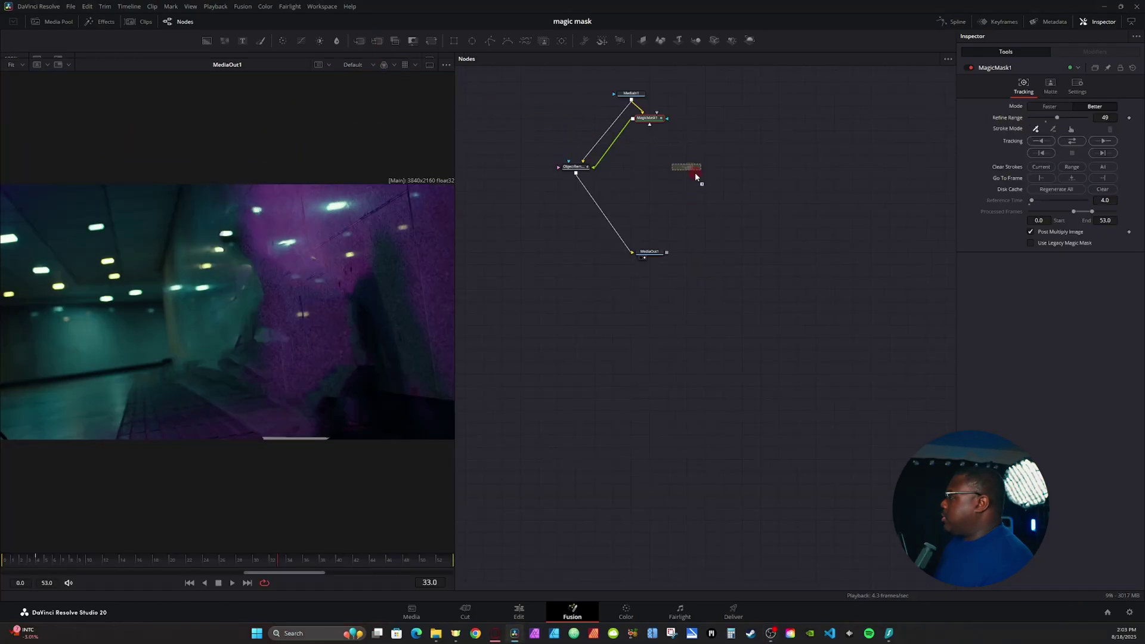
{"action": "left_click_drag", "start_coordinate": [633, 119], "coordinate": [685, 165]}
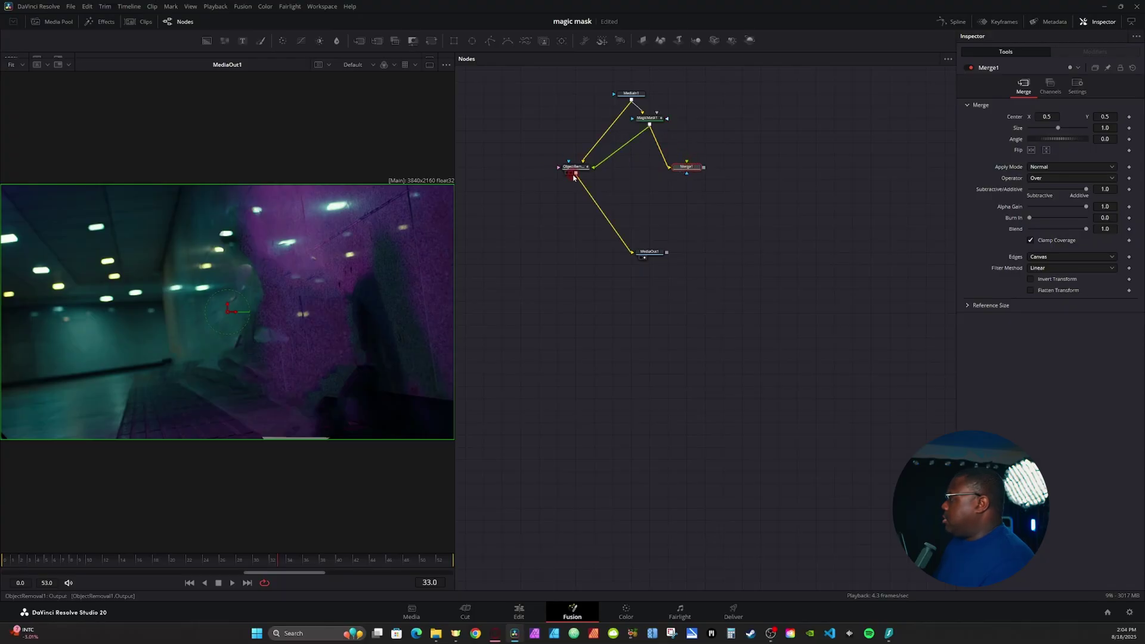
{"action": "left_click_drag", "start_coordinate": [575, 177], "coordinate": [634, 256]}
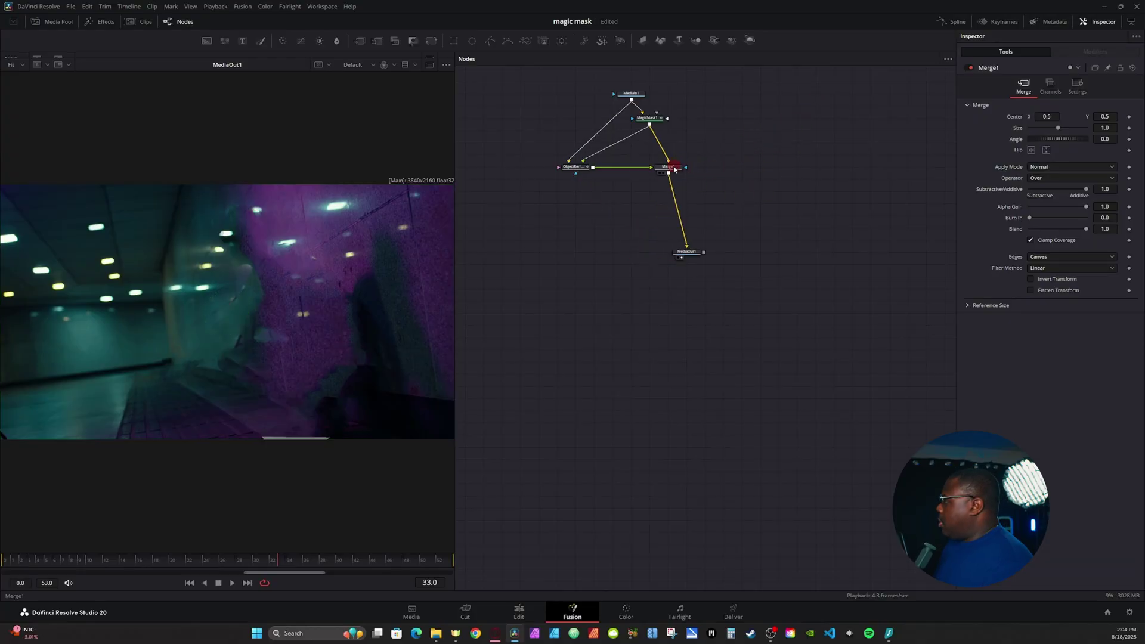
{"action": "key", "text": "ctrl+t"}
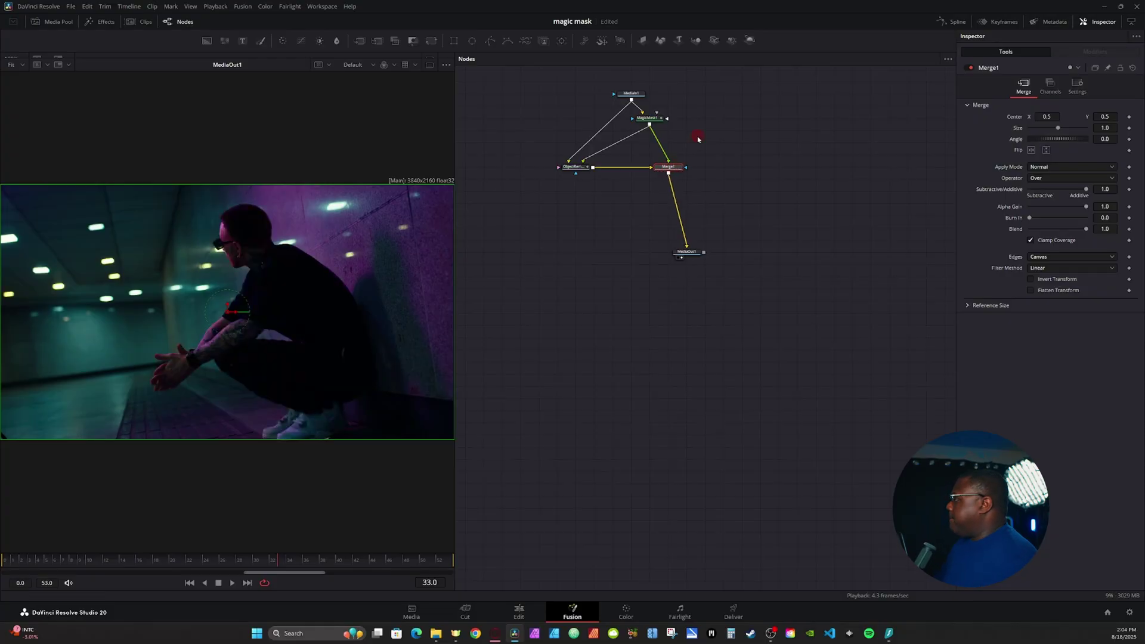
Step: Connect a Fast Noise node to Merge1 as its effect mask, with X Scale 50 and Y Scale 0
{"action": "left_click", "coordinate": [225, 40]}
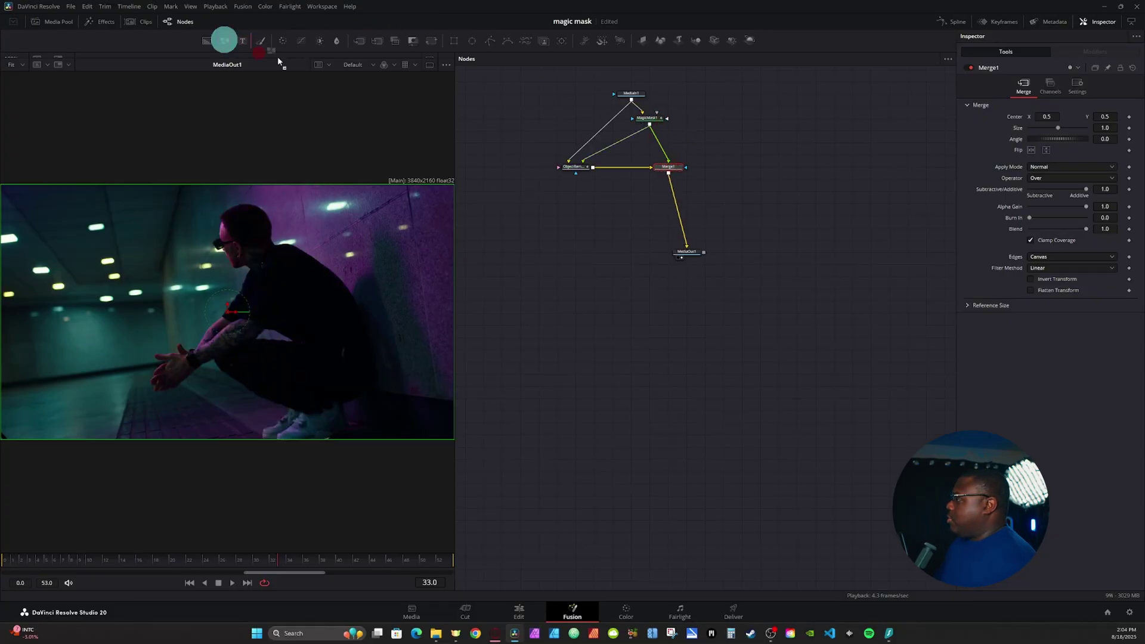
{"action": "left_click_drag", "start_coordinate": [760, 167], "coordinate": [686, 170]}
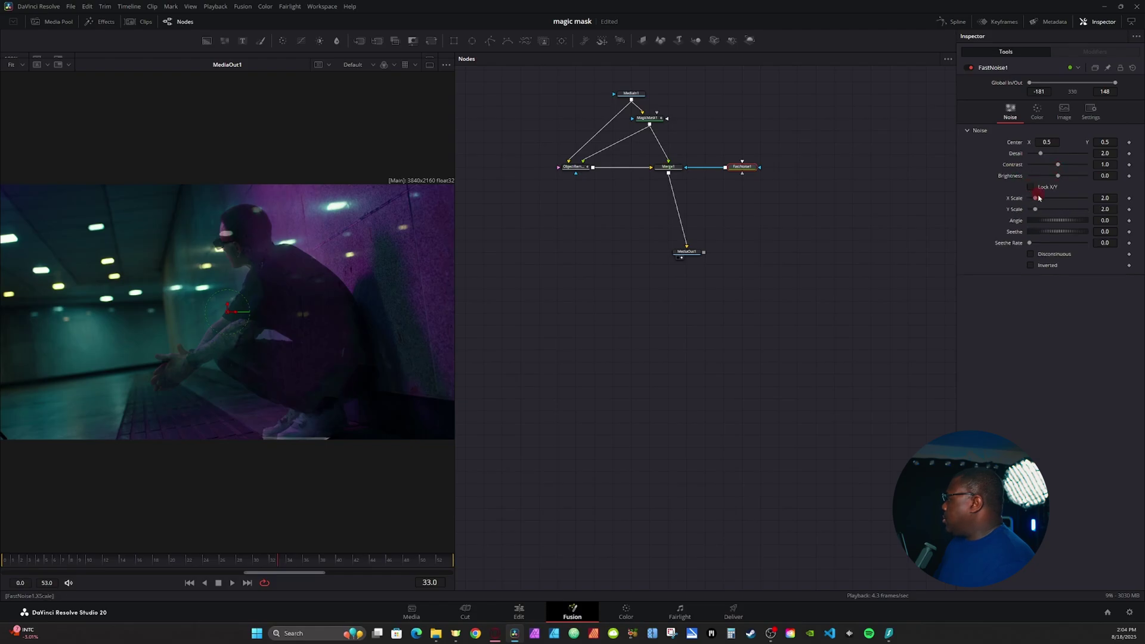
{"action": "left_click_drag", "start_coordinate": [1043, 214], "coordinate": [1085, 198]}
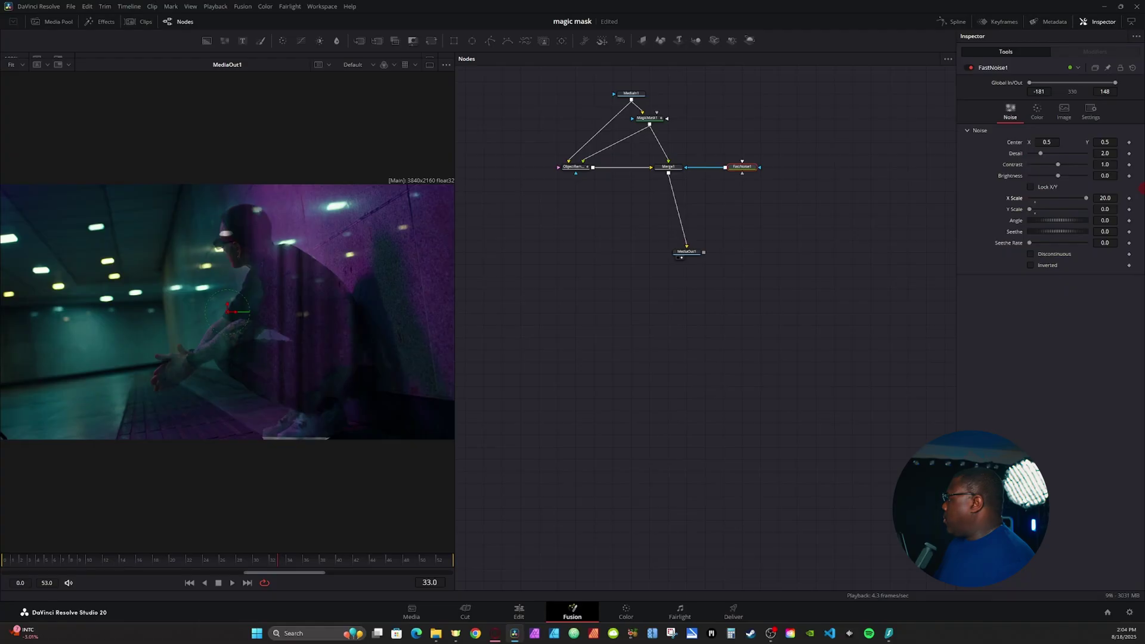
{"action": "left_click", "coordinate": [1105, 198]}
{"action": "type", "text": "50"}
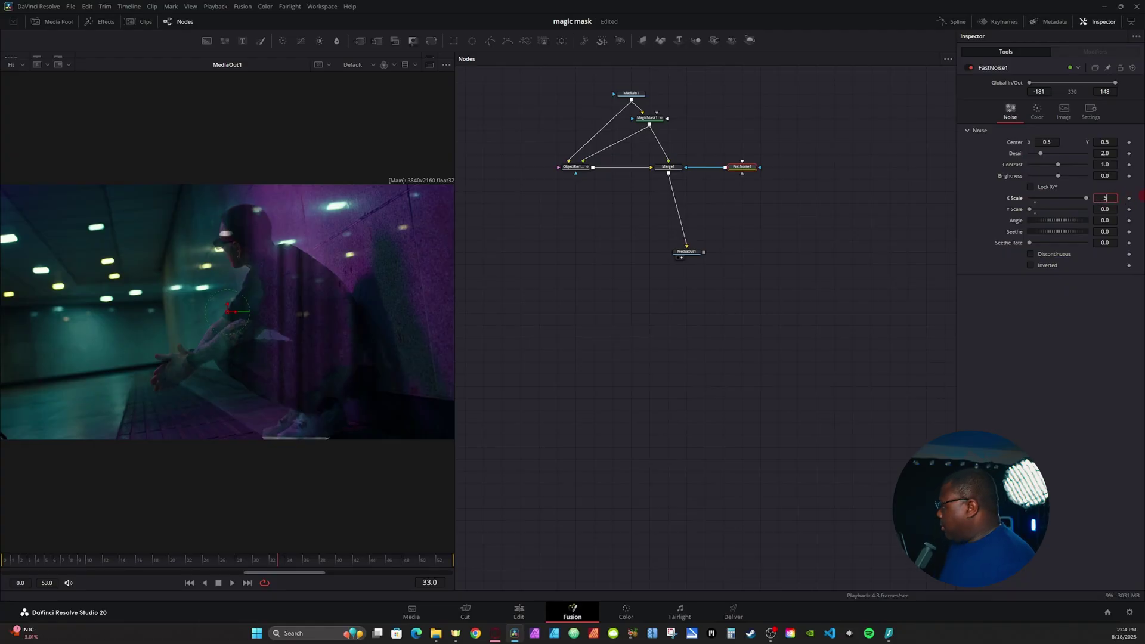
{"action": "key", "text": "Tab"}
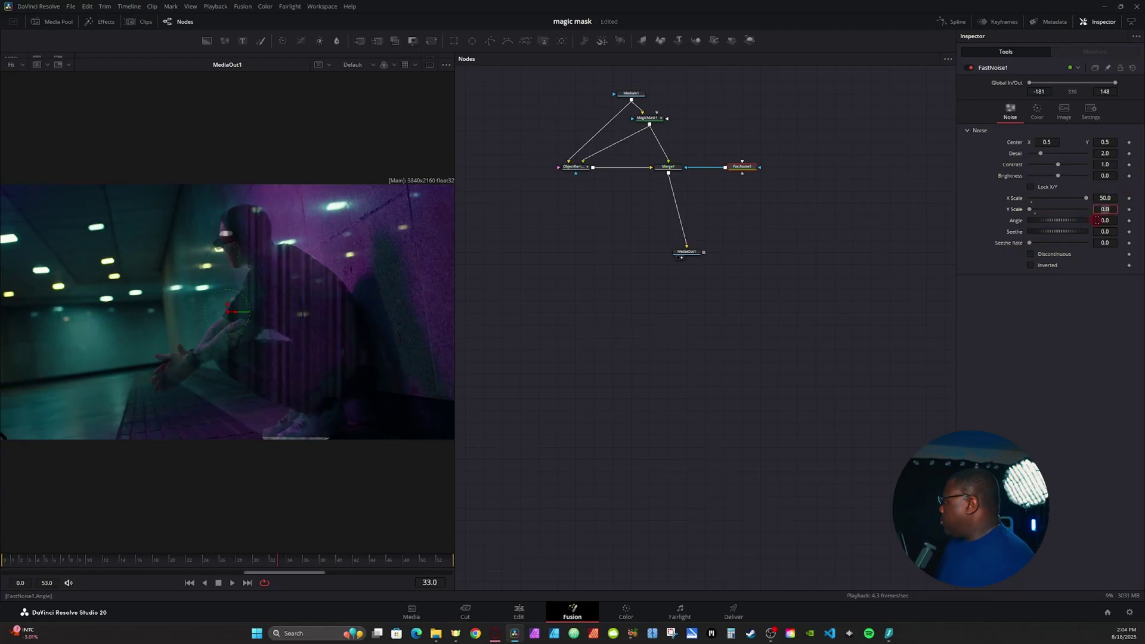
Step: Set the Fast Noise Angle to 90, Contrast to 3.86 and Detail to about 4.65 to form horizontal bars
{"action": "left_click", "coordinate": [1102, 220]}
{"action": "type", "text": "90"}
{"action": "key", "text": "Return"}
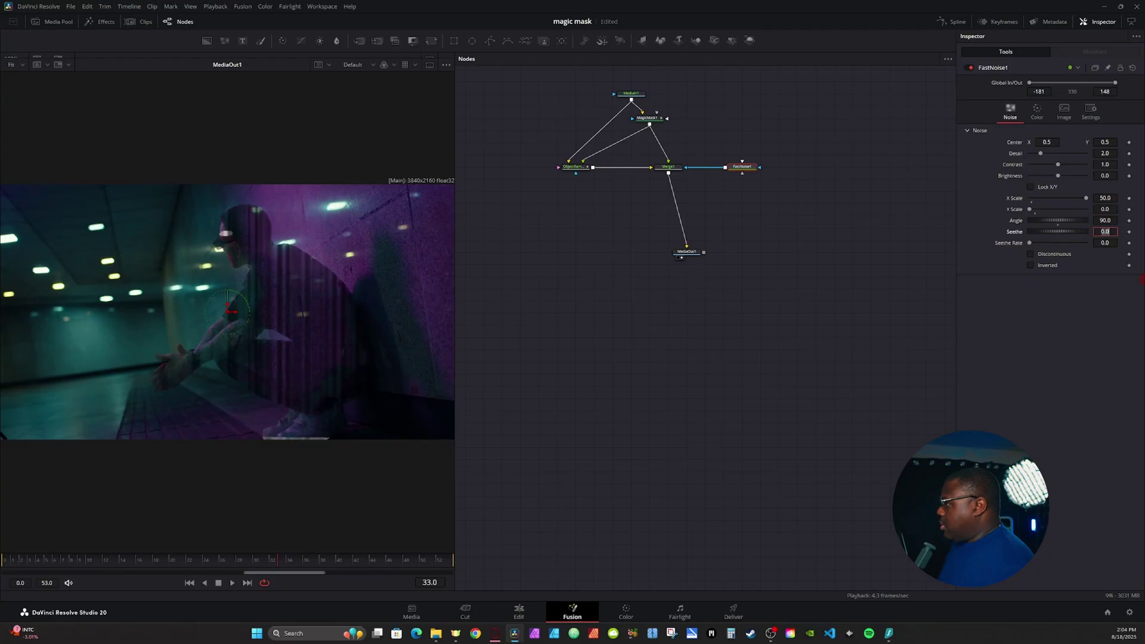
{"action": "left_click_drag", "start_coordinate": [1058, 164], "coordinate": [1046, 154]}
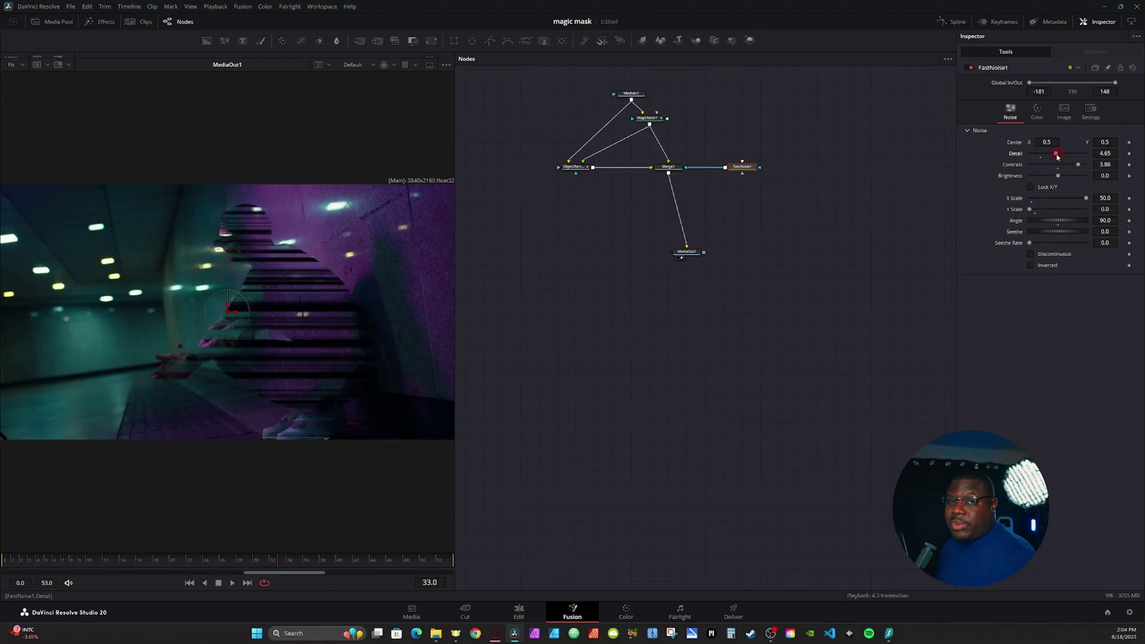
Step: Make room above Merge1 and insert a Camera Shake node between MagicMask1 and Merge1
{"action": "left_click_drag", "start_coordinate": [668, 167], "coordinate": [667, 179]}
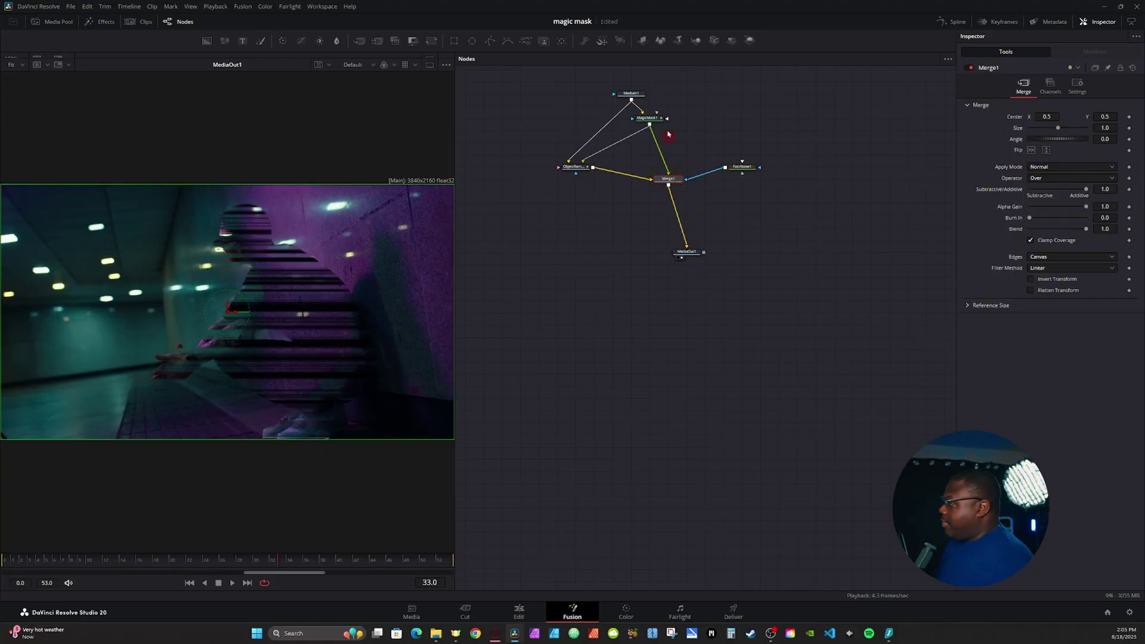
{"action": "left_click", "coordinate": [718, 137]}
{"action": "key", "text": "shift+space"}
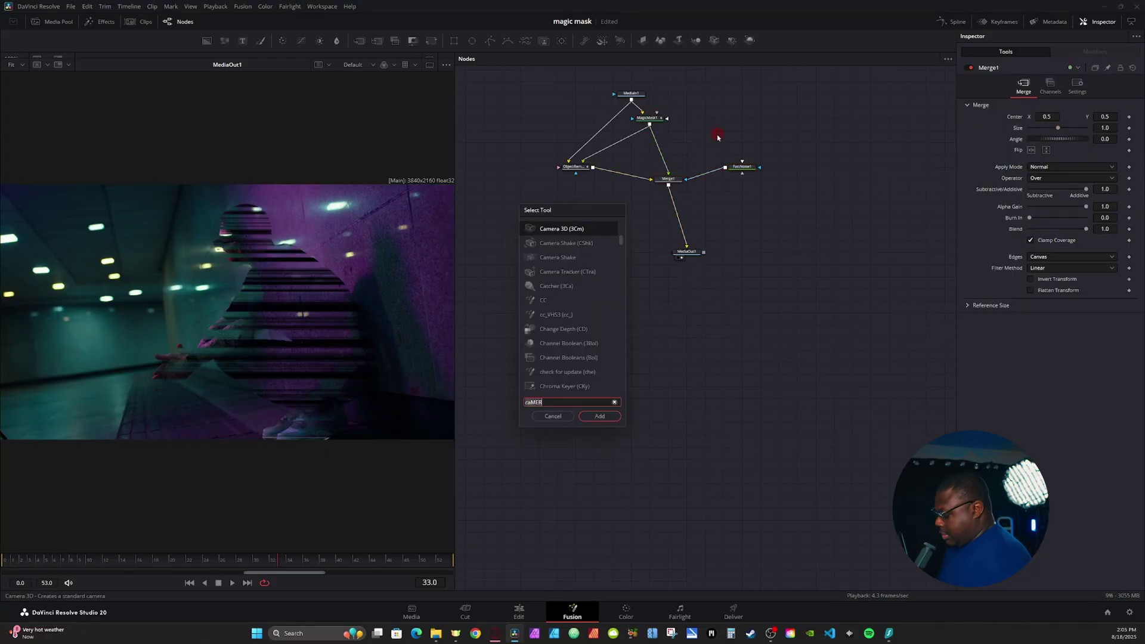
{"action": "type", "text": "CA"}
{"action": "key", "text": "Down"}
{"action": "key", "text": "Down"}
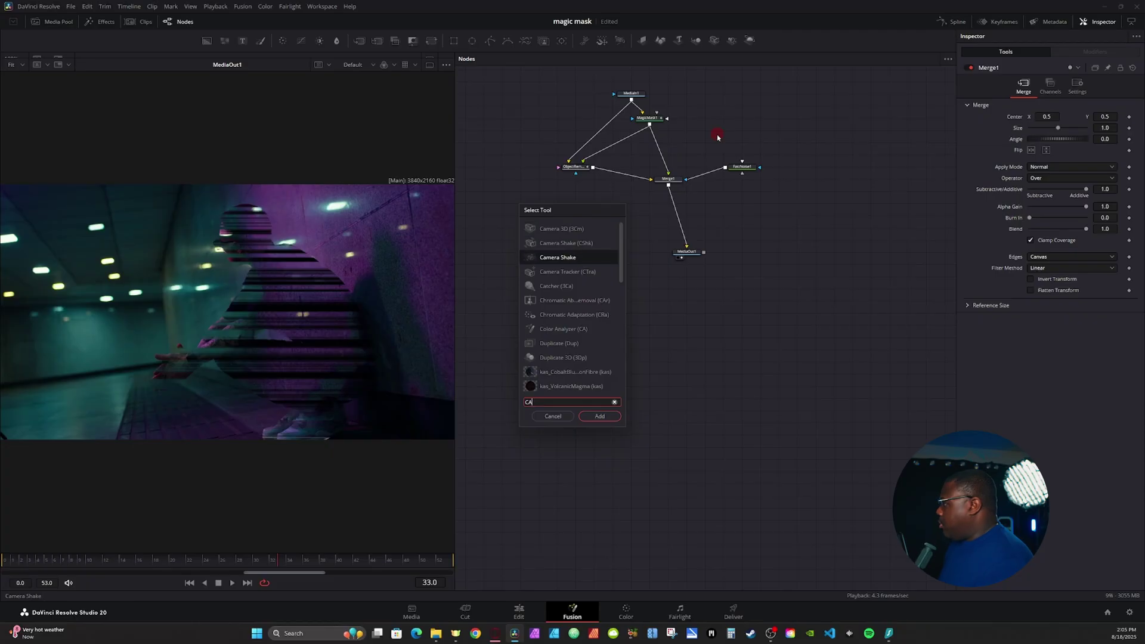
{"action": "key", "text": "Return"}
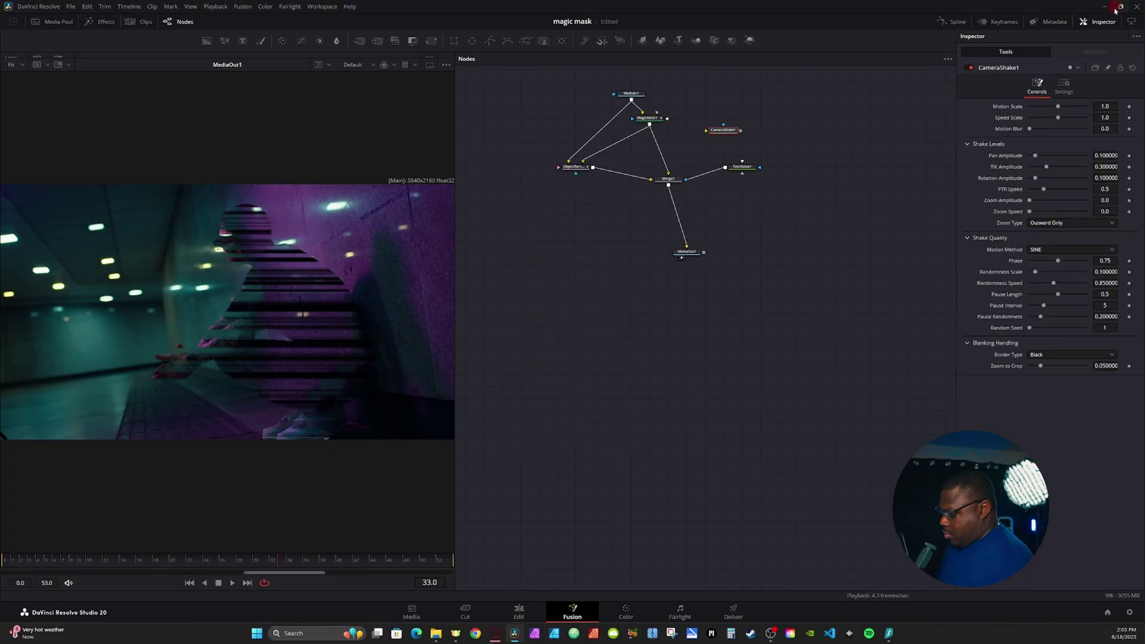
{"action": "left_click_drag", "start_coordinate": [724, 133], "coordinate": [681, 158]}
Step: Set Camera Shake's Motion Scale to 2.0 and Pan Amplitude to 0.535, scrubbing the clip to preview the shake
{"action": "left_click", "coordinate": [3, 562]}
{"action": "left_click_drag", "start_coordinate": [4, 562], "coordinate": [61, 558]}
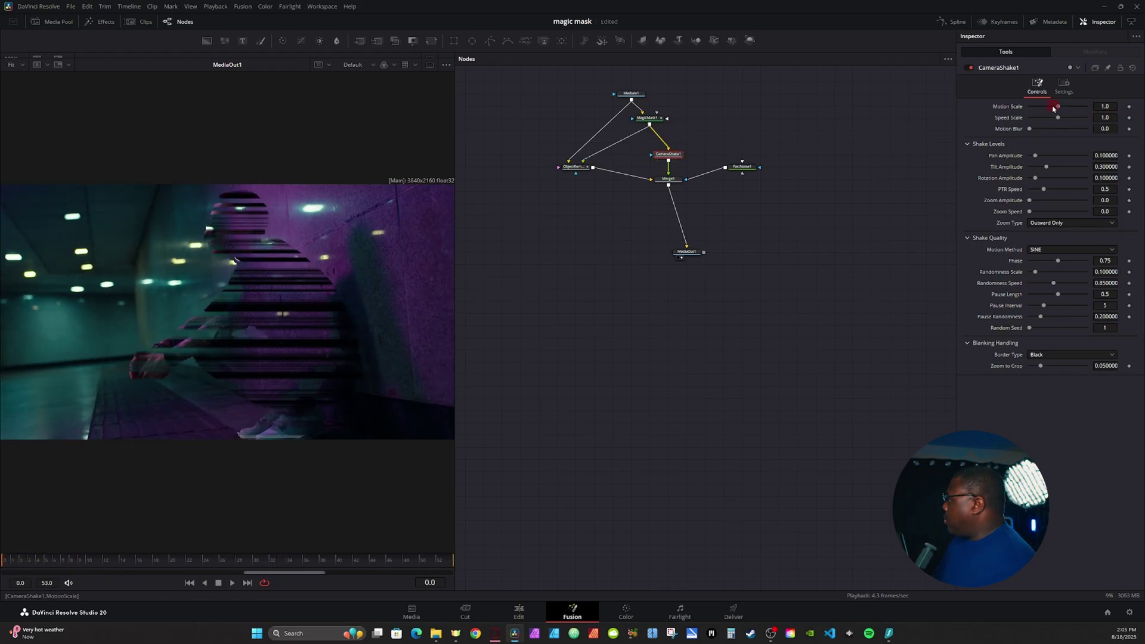
{"action": "left_click_drag", "start_coordinate": [1053, 109], "coordinate": [1067, 108]}
{"action": "left_click_drag", "start_coordinate": [1031, 161], "coordinate": [1059, 158]}
{"action": "left_click_drag", "start_coordinate": [98, 564], "coordinate": [122, 563]}
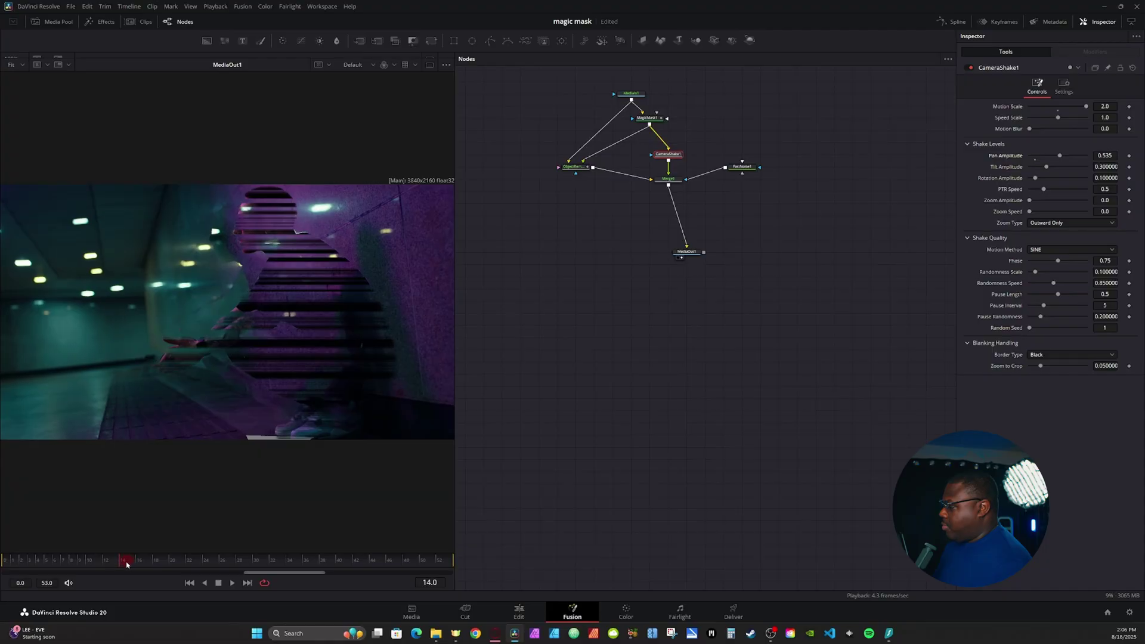
Step: Keyframe Camera Shake's Motion Scale at 2.0 on frame 14 and lower on frame 24, with Speed Scale 1.543 and Motion Blur 1.0
{"action": "left_click", "coordinate": [1129, 107]}
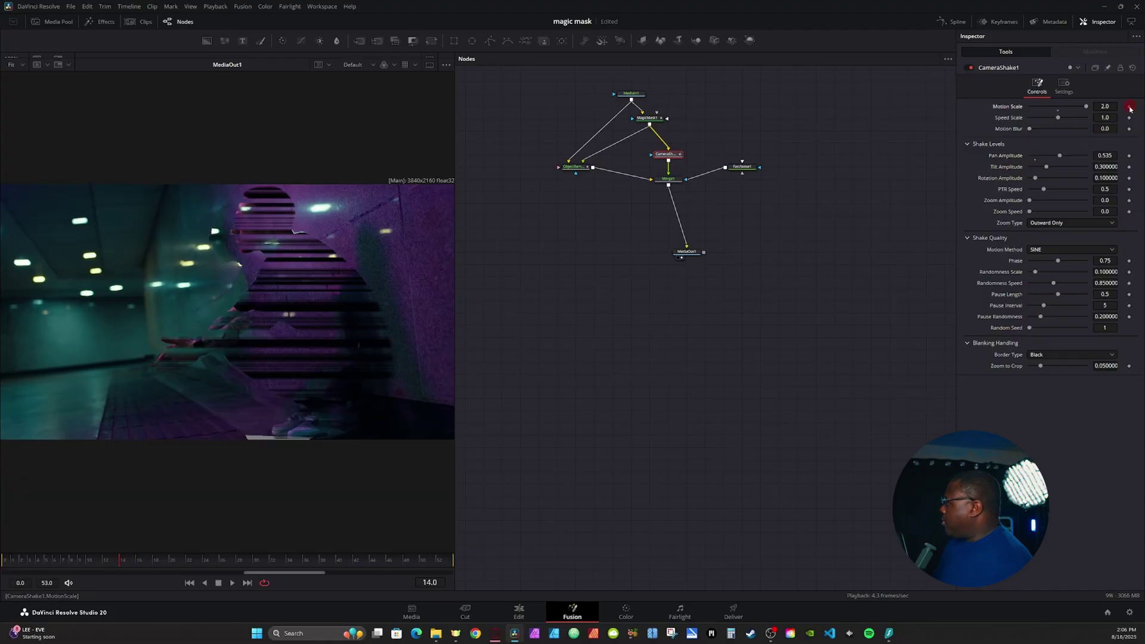
{"action": "left_click_drag", "start_coordinate": [126, 563], "coordinate": [205, 562]}
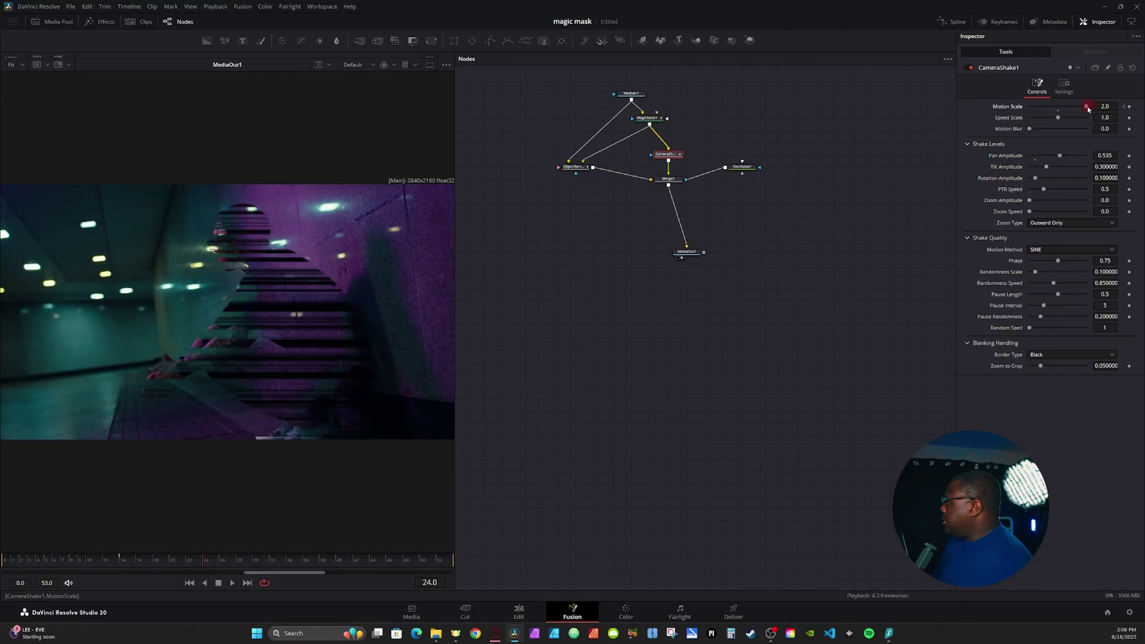
{"action": "mouse_move", "coordinate": [1086, 109]}
{"action": "left_mouse_down"}
{"action": "mouse_move", "coordinate": [1073, 117]}
{"action": "mouse_move", "coordinate": [1086, 128]}
{"action": "left_mouse_up"}
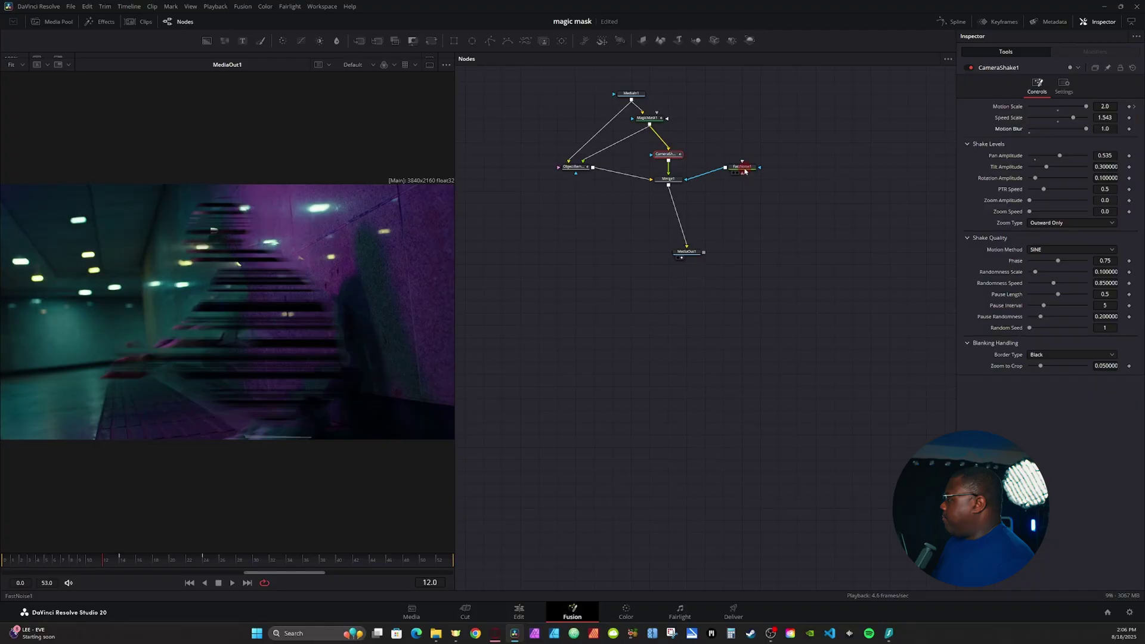
Step: Select the Fast Noise node and test its Brightness at 5 on frame 24
{"action": "left_click", "coordinate": [744, 169]}
{"action": "left_click", "coordinate": [205, 561]}
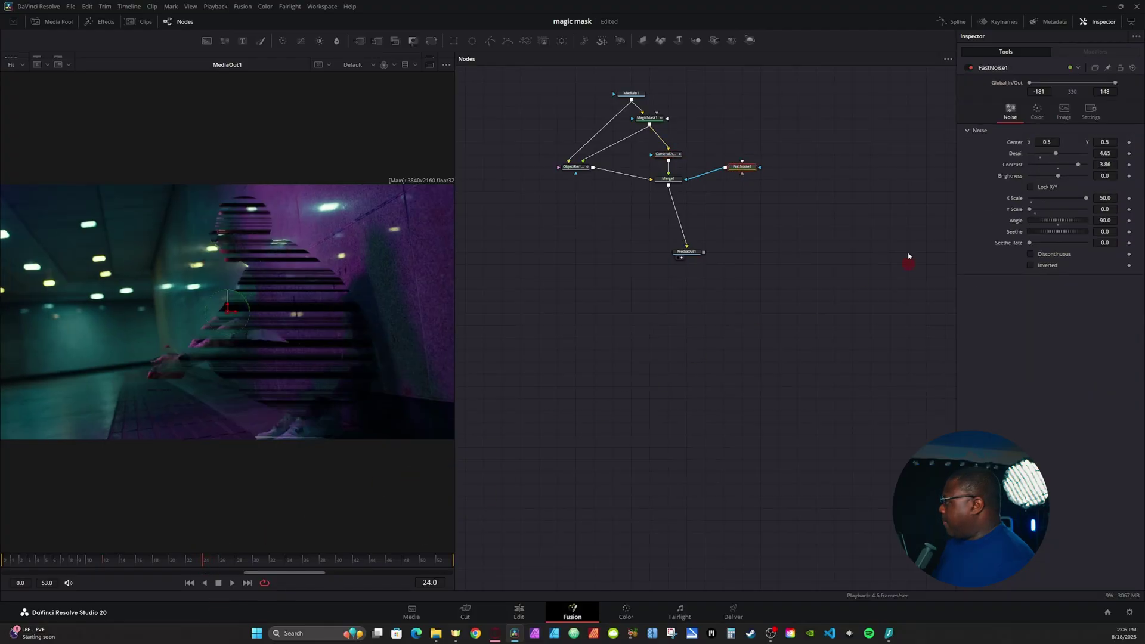
{"action": "left_click", "coordinate": [1108, 175]}
{"action": "type", "text": "5"}
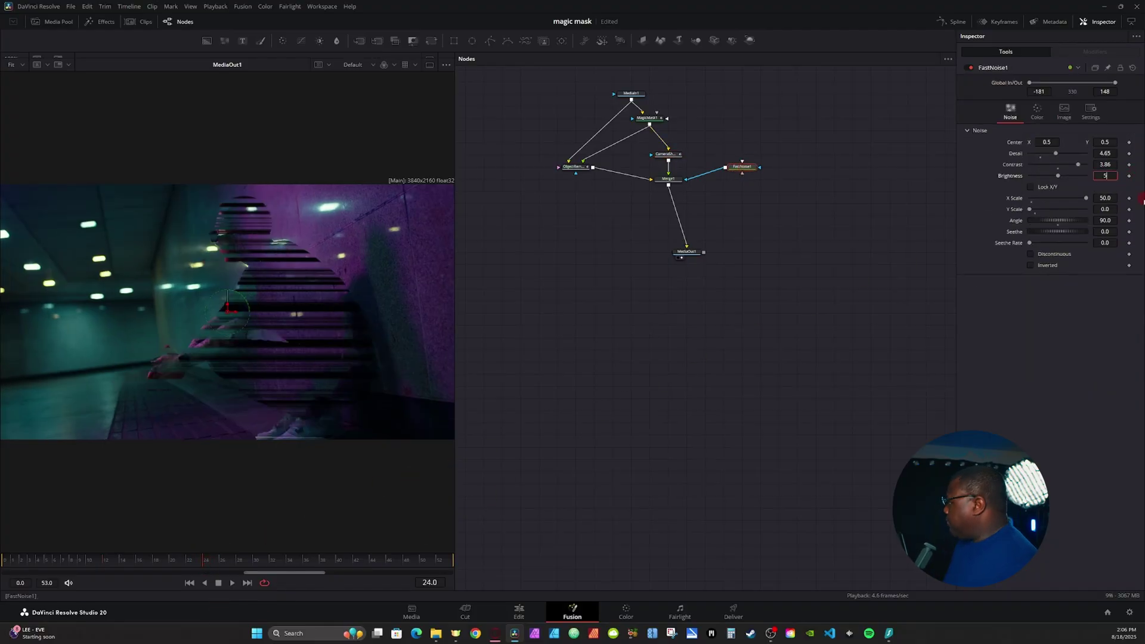
{"action": "key", "text": "Tab"}
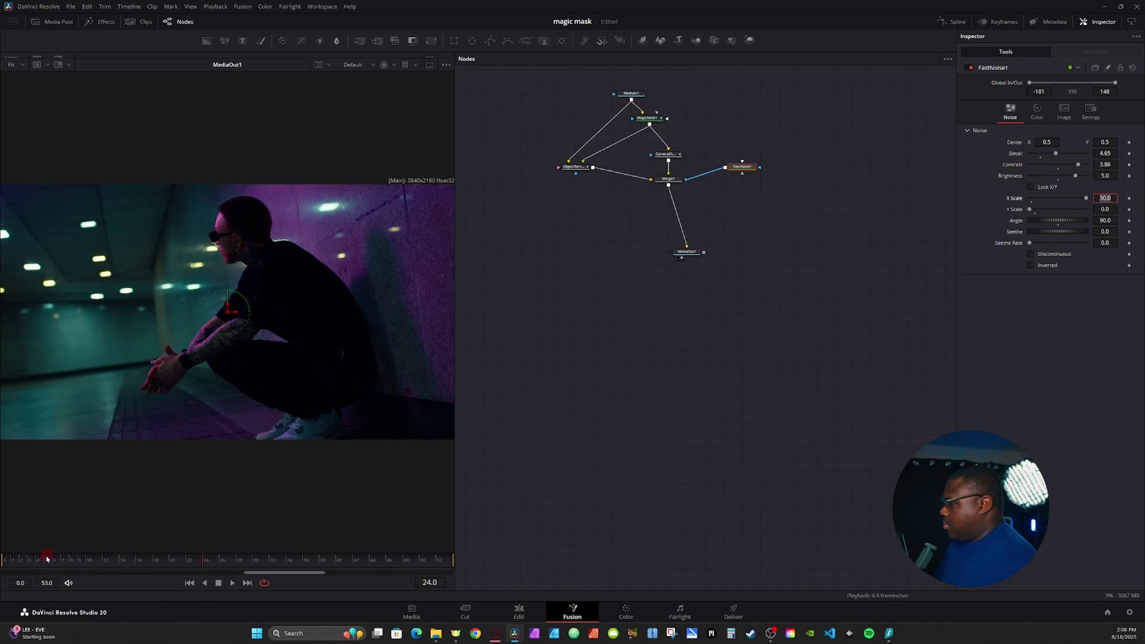
Step: On frame 0, try Fast Noise Brightness at -2 and -3, settle on -5, and keyframe it
{"action": "left_click", "coordinate": [6, 560]}
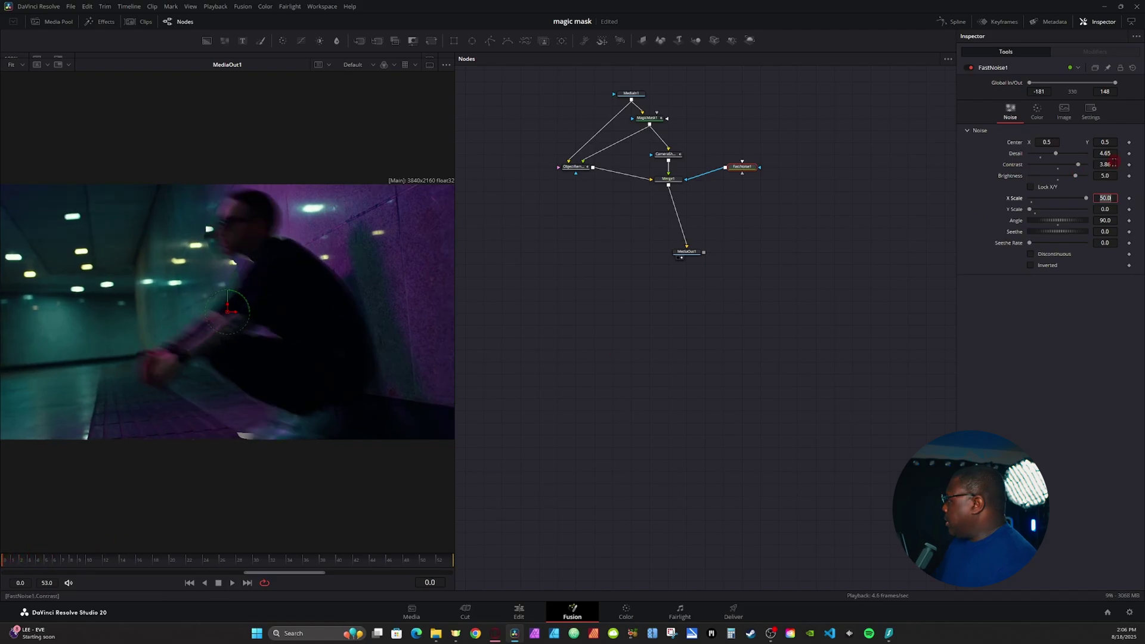
{"action": "left_click", "coordinate": [1108, 176]}
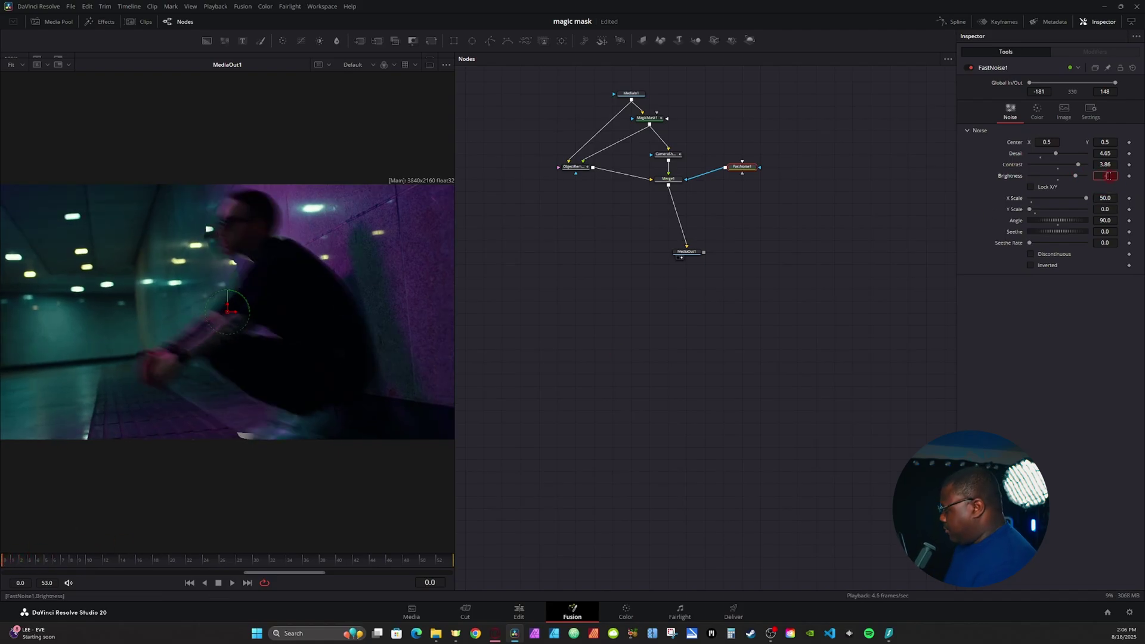
{"action": "key", "text": "Return"}
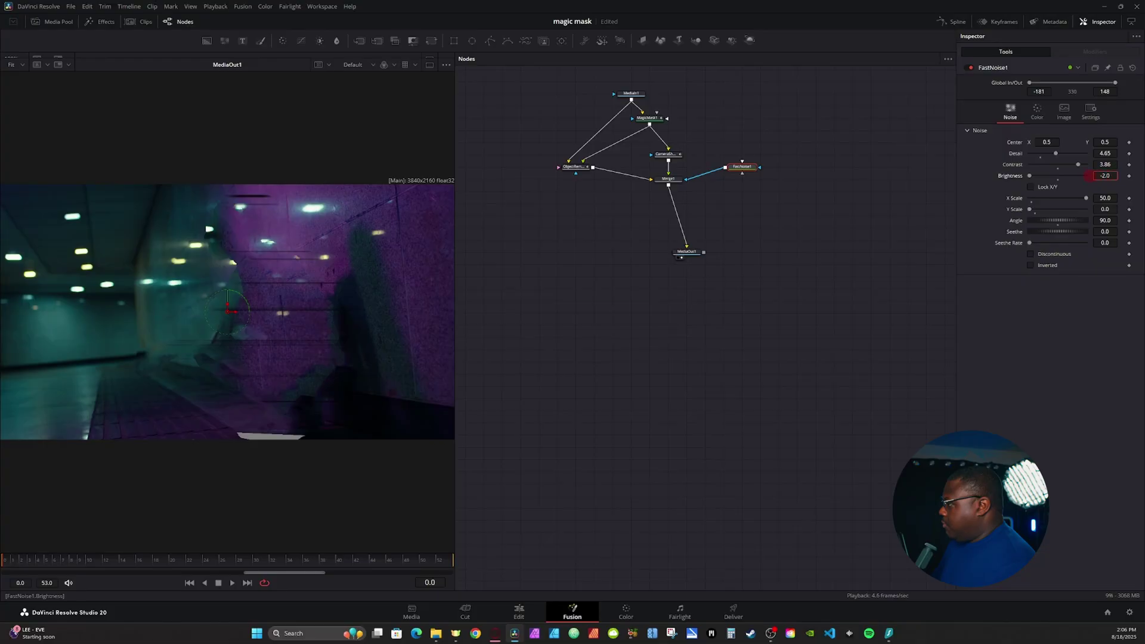
{"action": "left_click", "coordinate": [235, 221]}
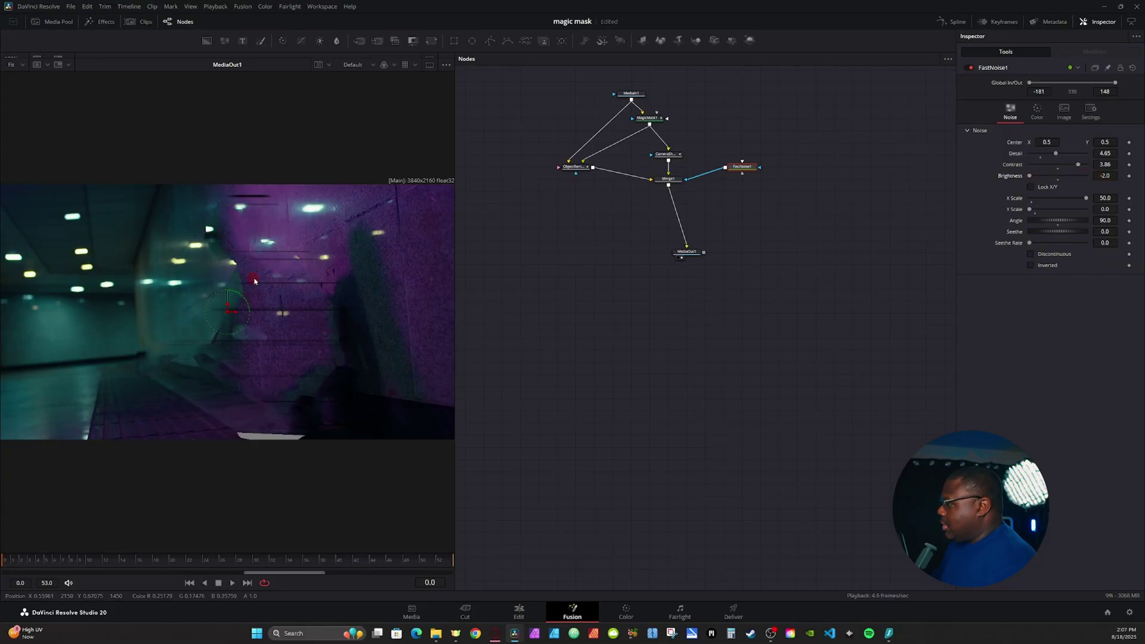
{"action": "left_click", "coordinate": [1106, 175]}
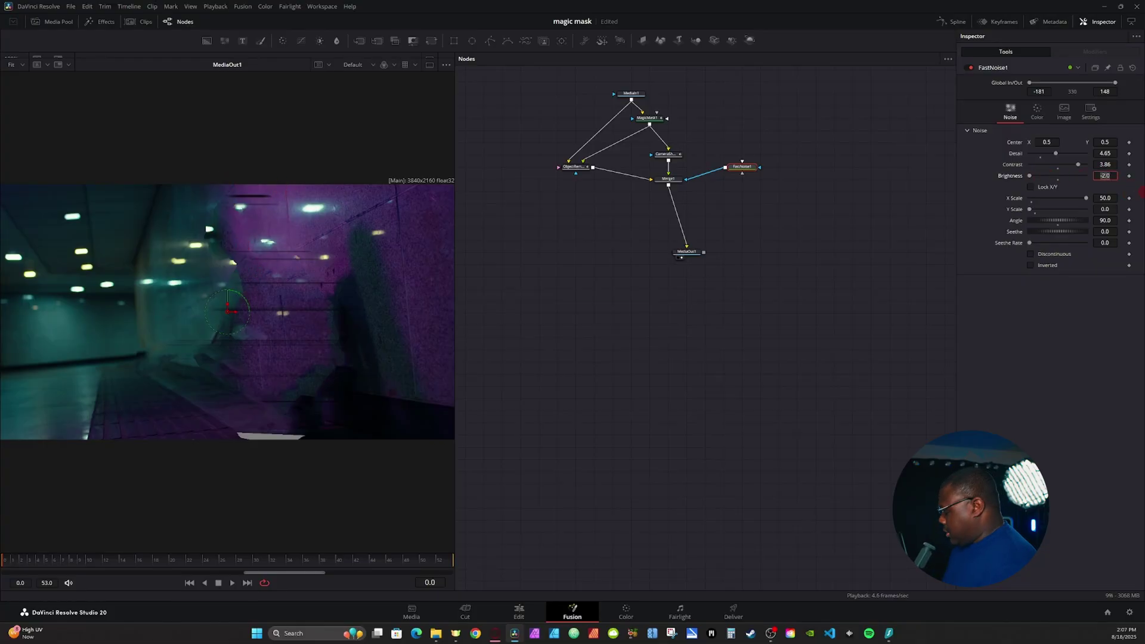
{"action": "type", "text": "-3"}
{"action": "key", "text": "Tab"}
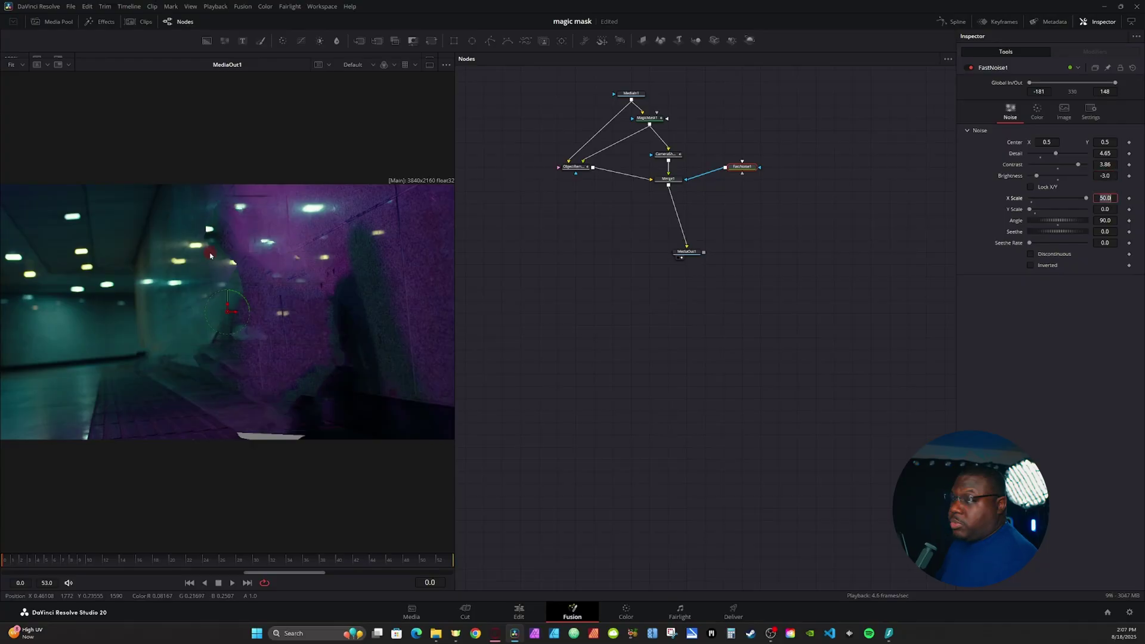
{"action": "left_click", "coordinate": [1108, 176]}
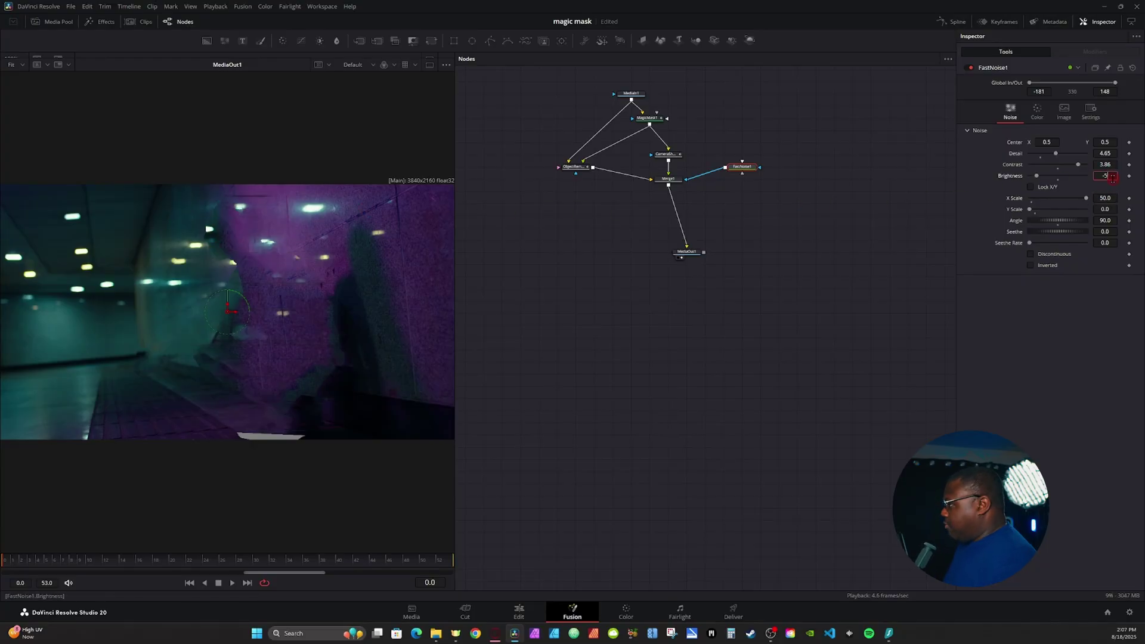
{"action": "key", "text": "Return"}
{"action": "left_click", "coordinate": [1129, 176]}
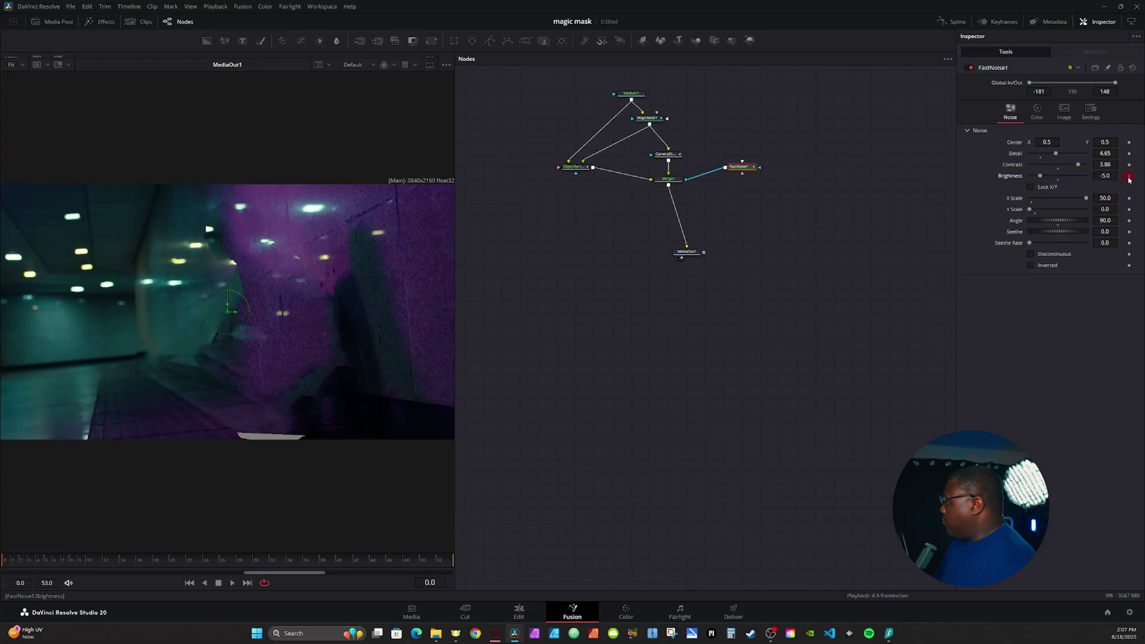
{"action": "left_click", "coordinate": [251, 493]}
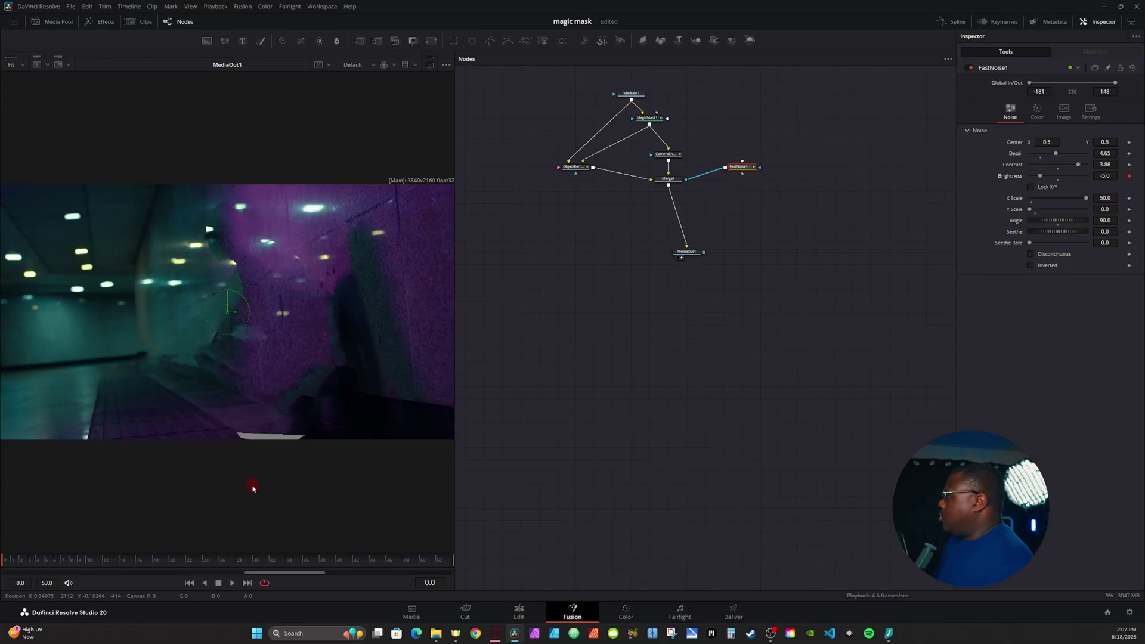
Step: Set the Fast Noise Brightness to 5 on frame 24 to keyframe the subject's reveal
{"action": "left_click", "coordinate": [147, 583]}
{"action": "left_click", "coordinate": [204, 563]}
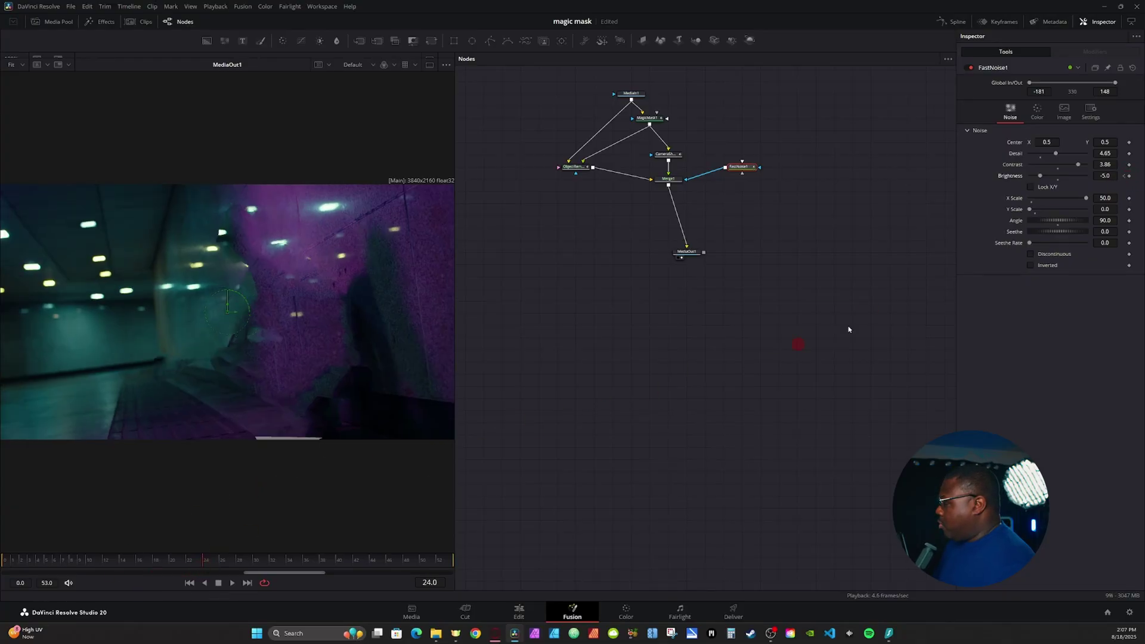
{"action": "left_click", "coordinate": [1108, 175]}
{"action": "type", "text": "5"}
{"action": "key", "text": "Tab"}
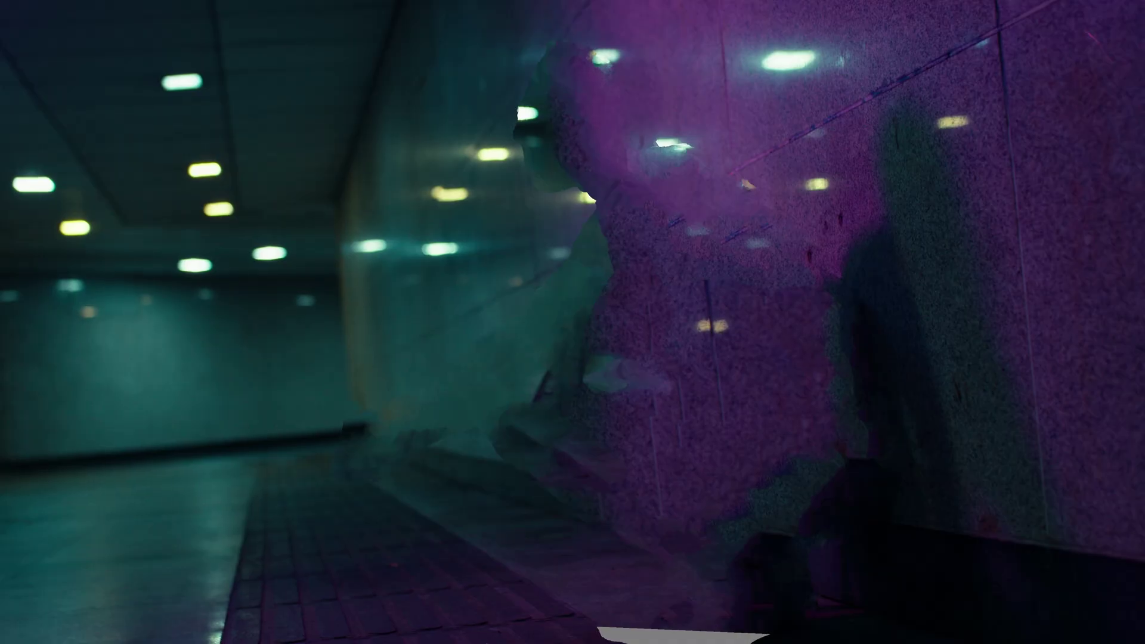